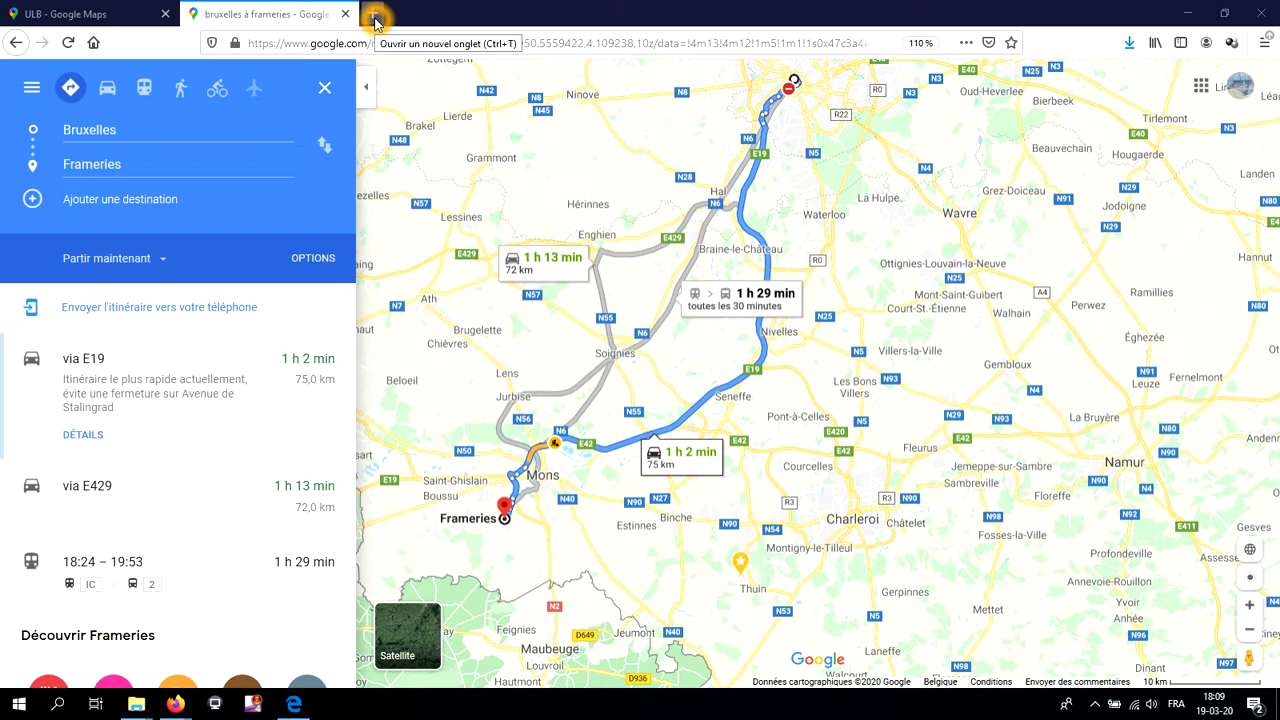
{"action": "left_click", "coordinate": [375, 15]}
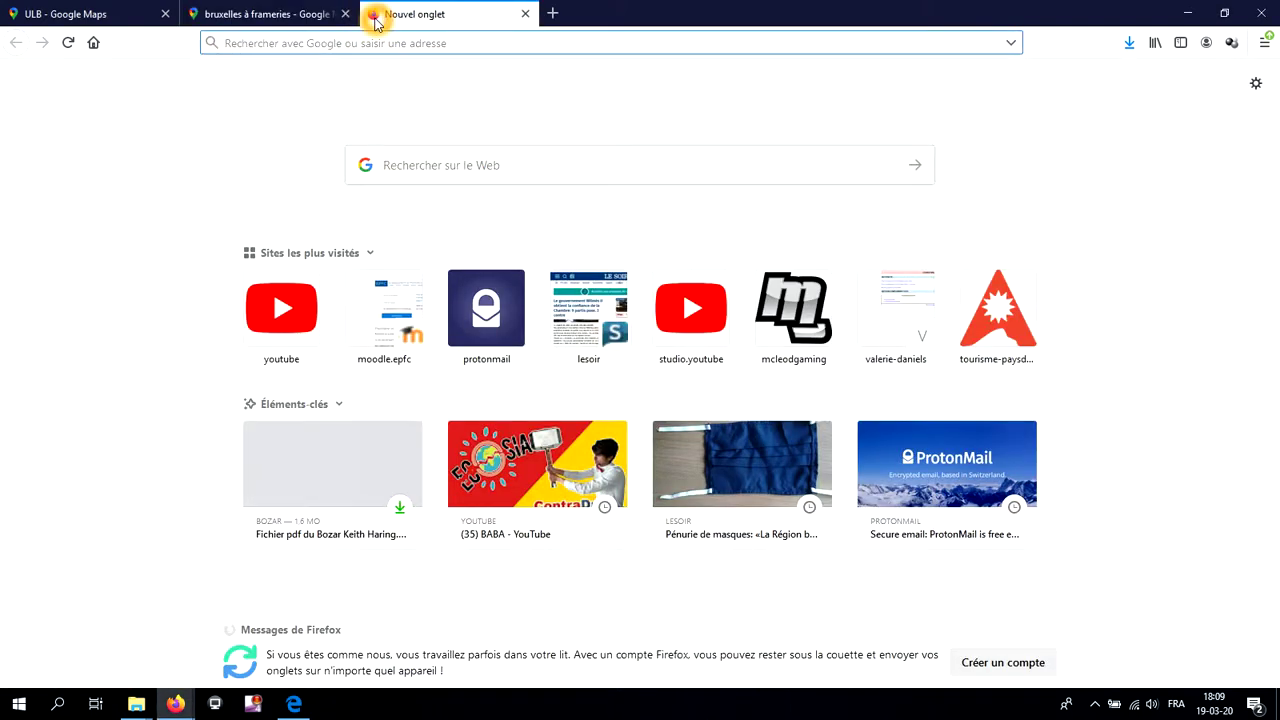
{"action": "type", "text": "ww"}
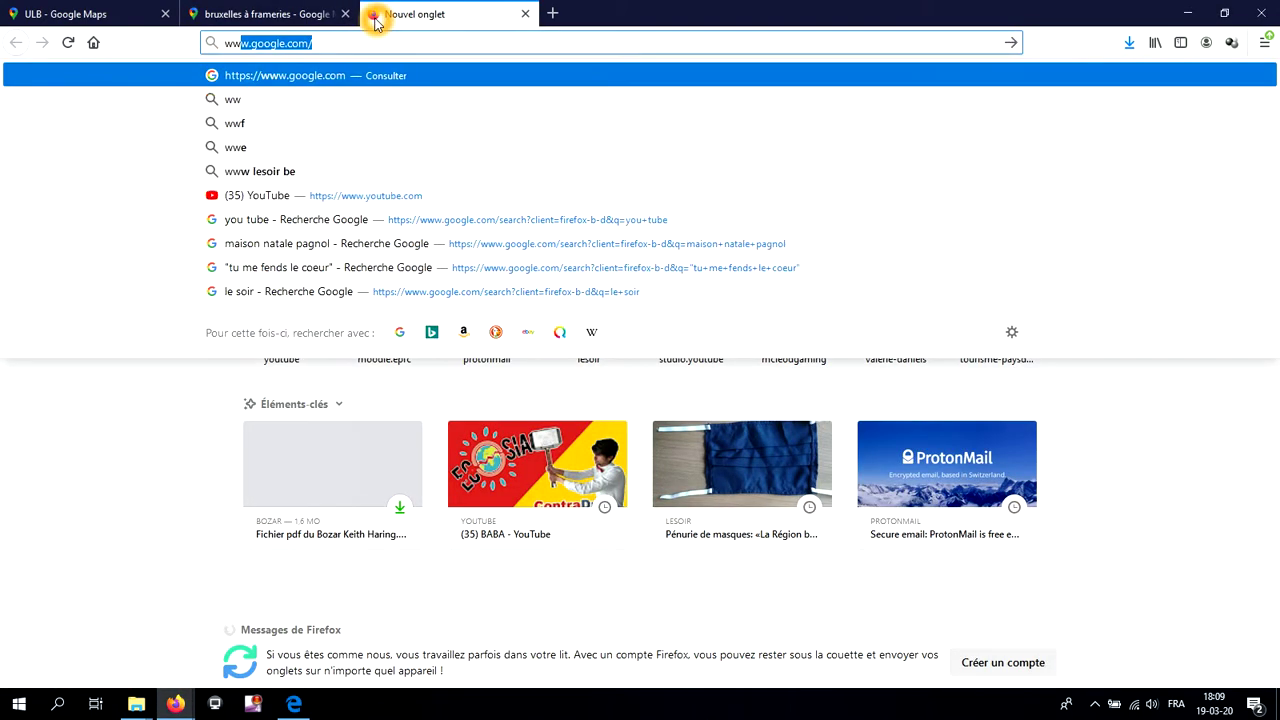
{"action": "type", "text": "w."}
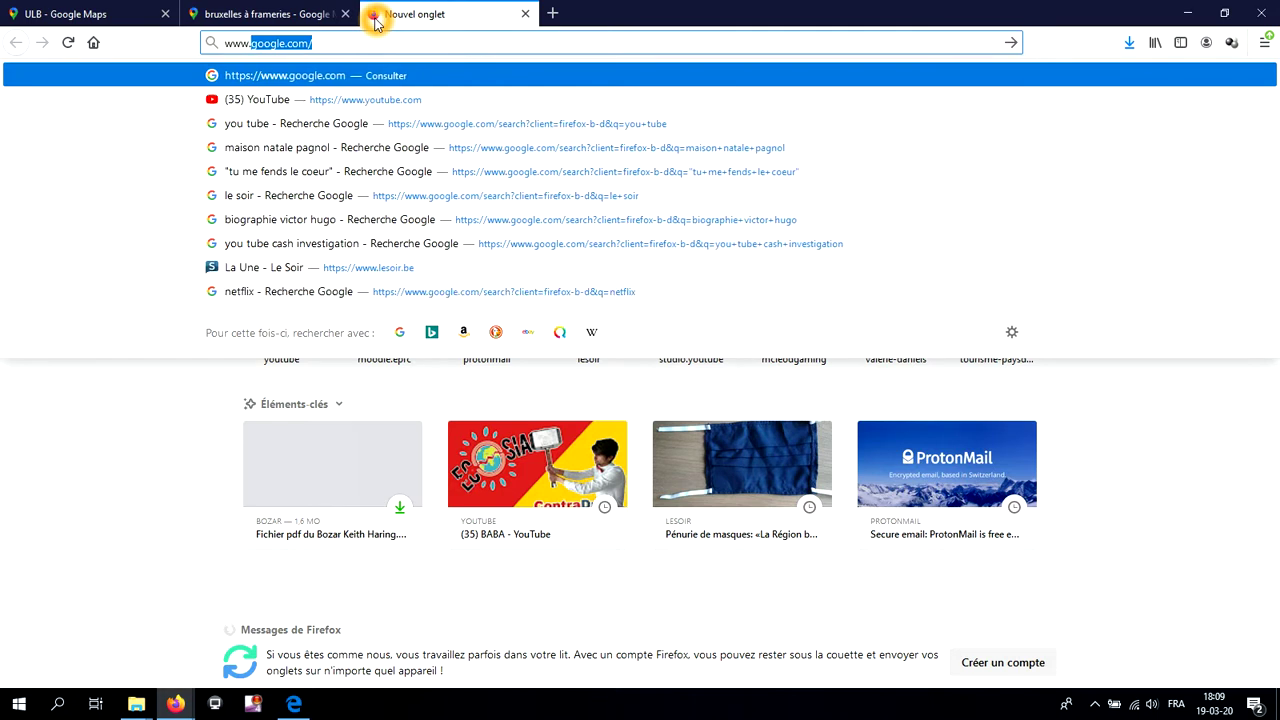
{"action": "type", "text": "proton"}
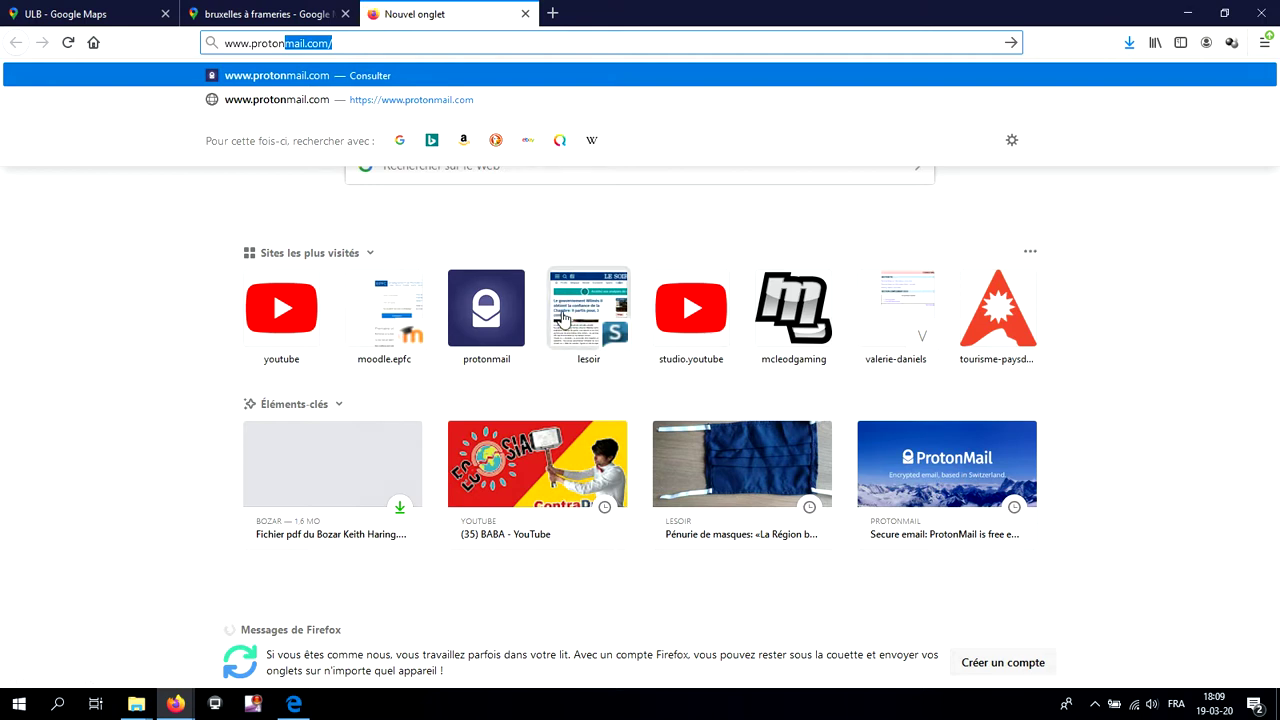
{"action": "left_click", "coordinate": [378, 43]}
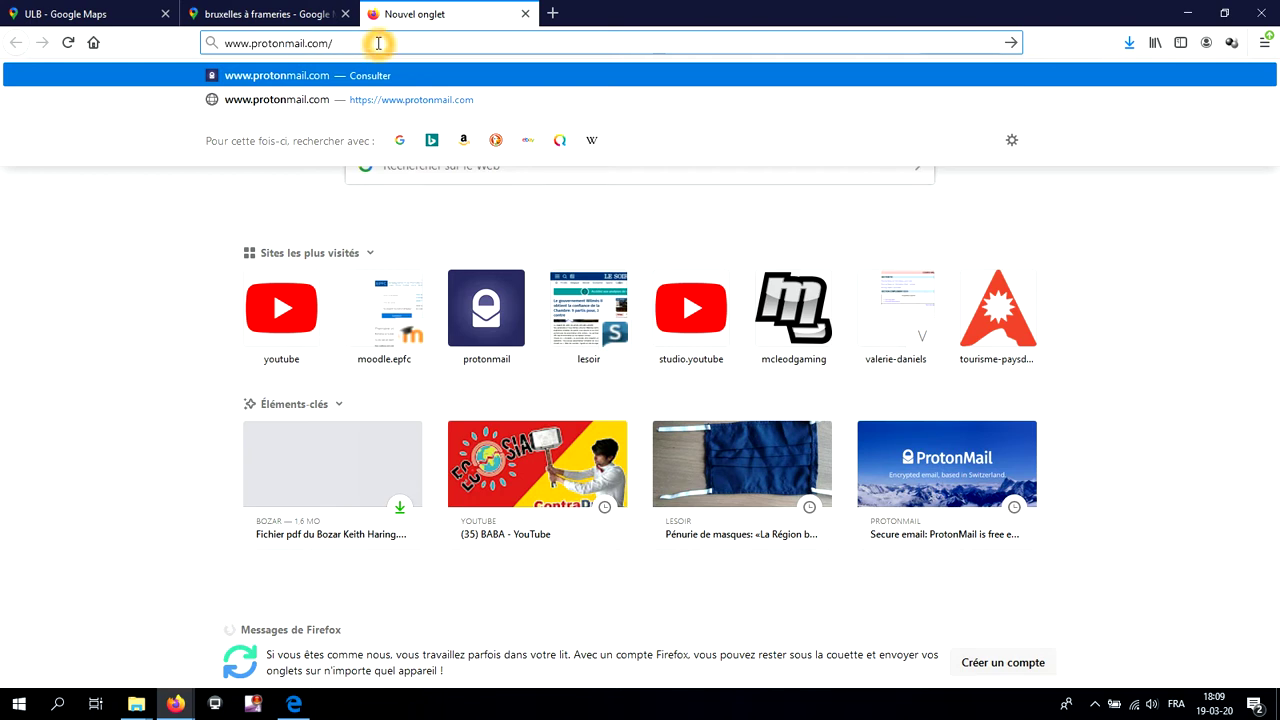
{"action": "key", "text": "Return"}
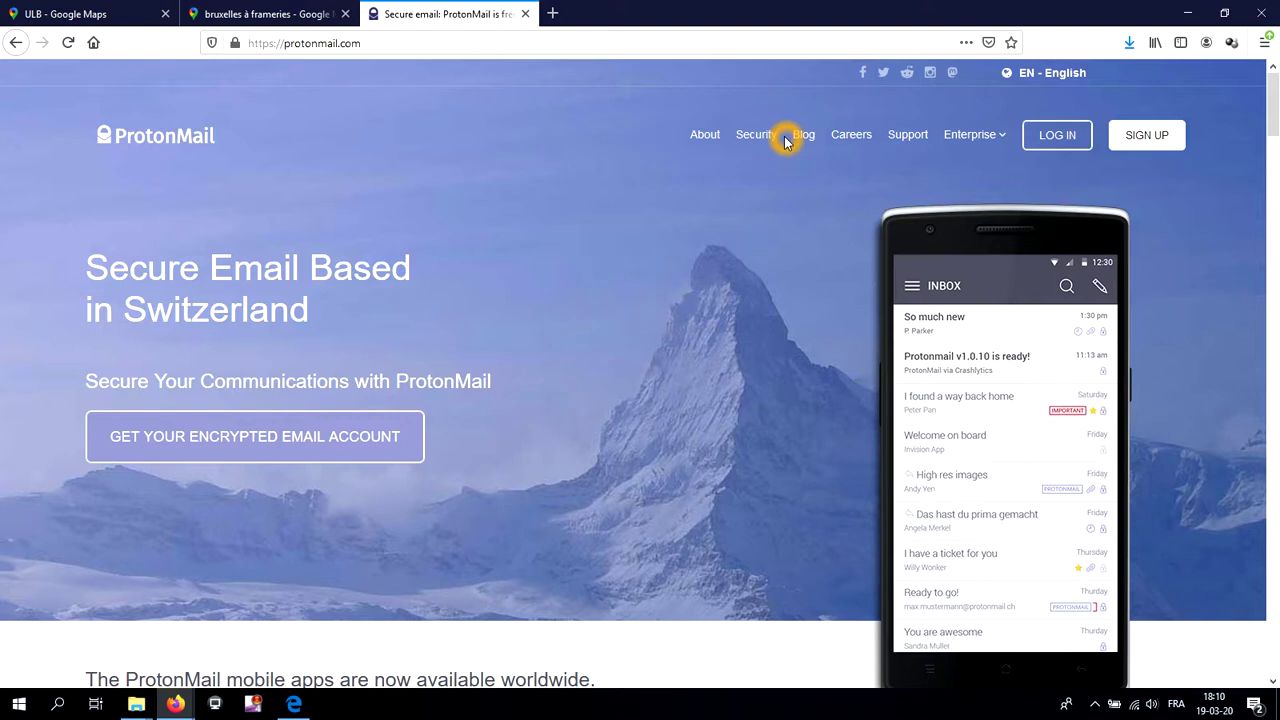
Log in to the mail account with the saved username and the account password, declining to save the credentials in the browser.
{"action": "left_click", "coordinate": [1060, 134]}
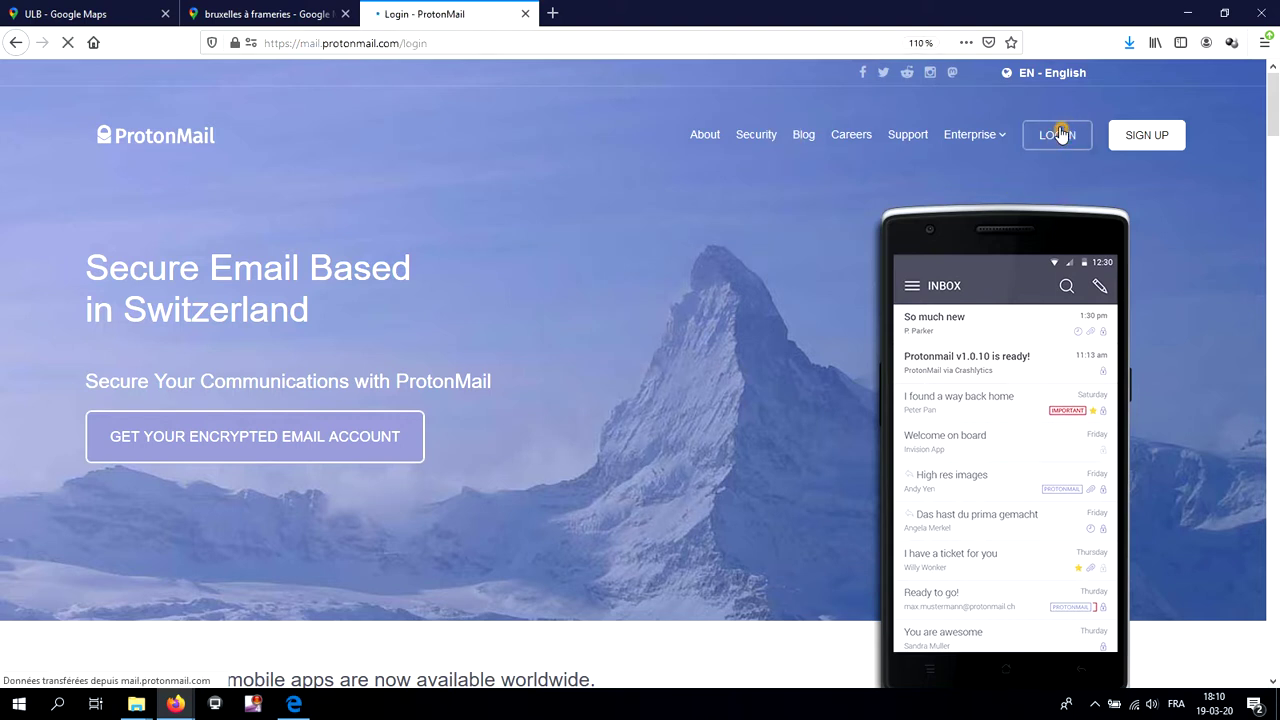
{"action": "left_click", "coordinate": [1060, 133]}
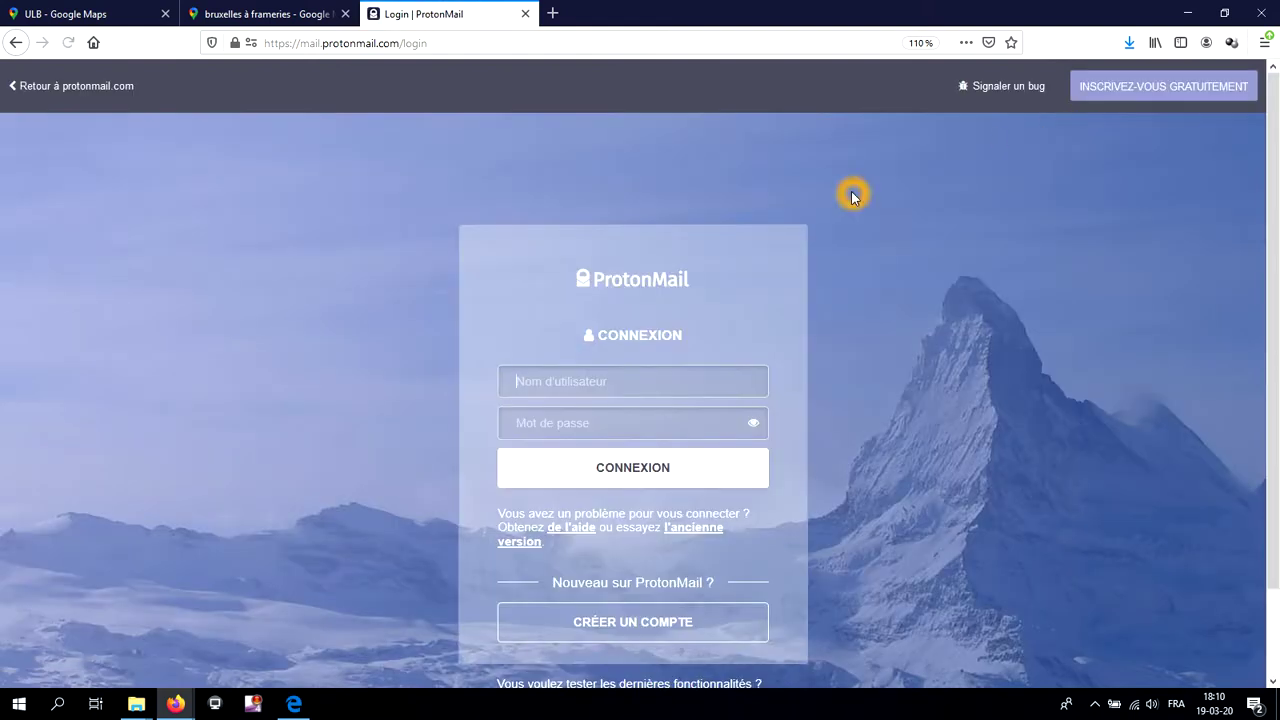
{"action": "left_click", "coordinate": [580, 378]}
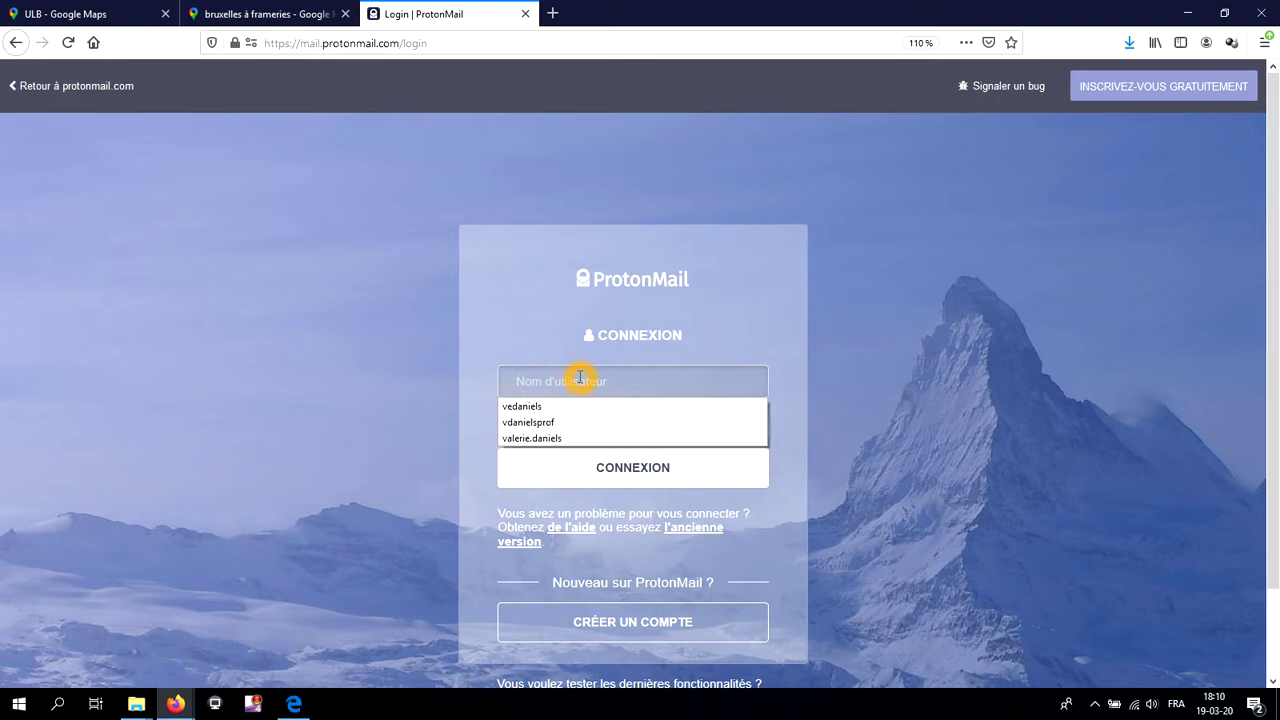
{"action": "left_click", "coordinate": [556, 422]}
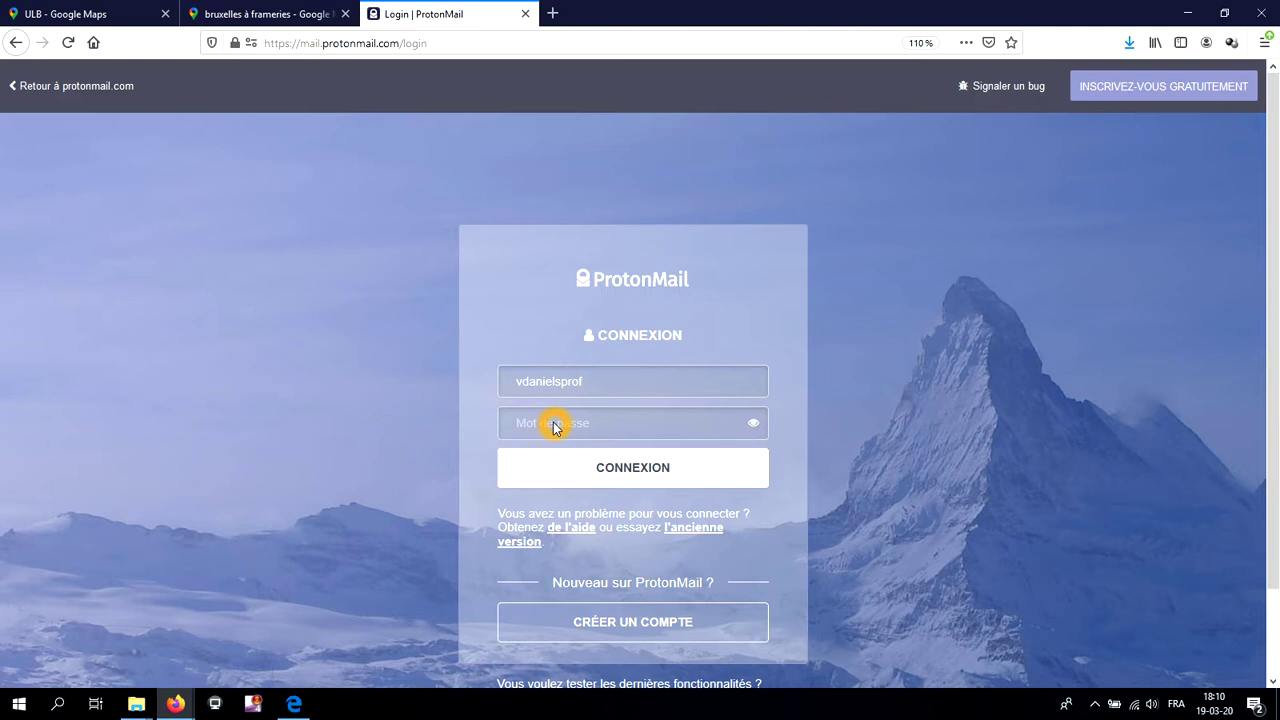
{"action": "left_click", "coordinate": [573, 422]}
{"action": "type", "text": "*********"}
{"action": "left_click", "coordinate": [748, 429]}
{"action": "left_click", "coordinate": [746, 433]}
{"action": "left_click", "coordinate": [627, 478]}
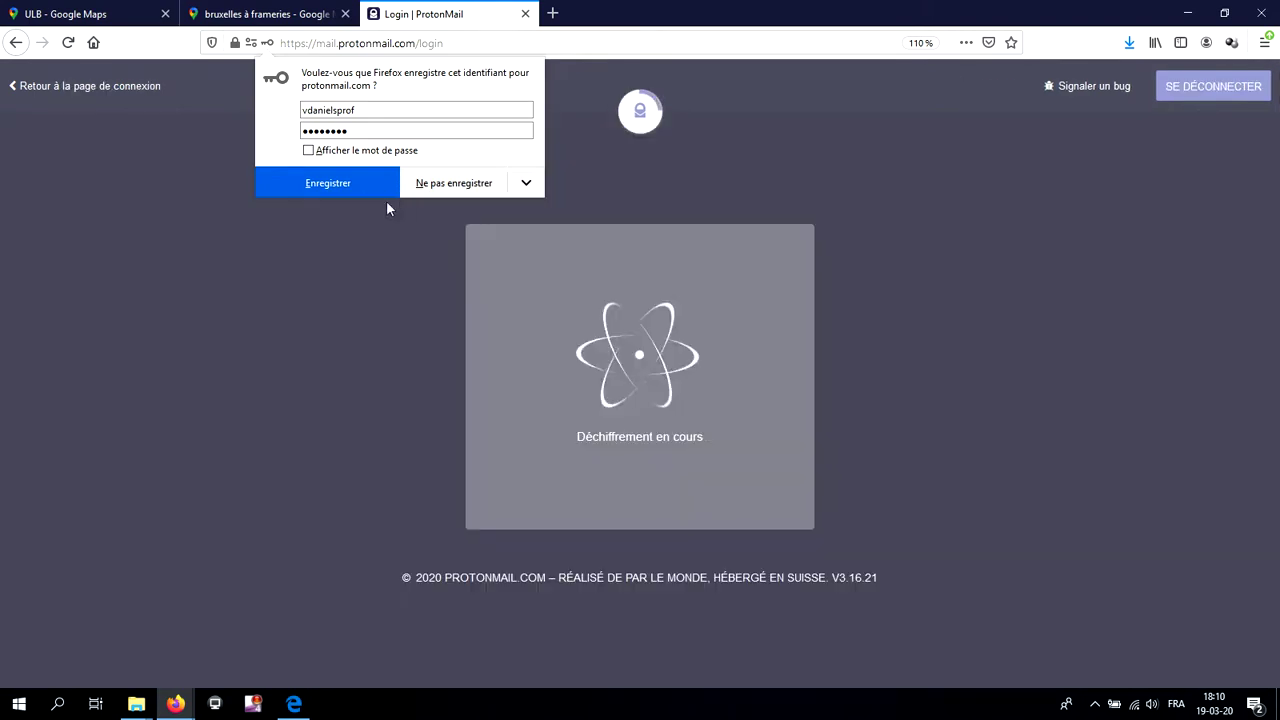
{"action": "left_click", "coordinate": [453, 183]}
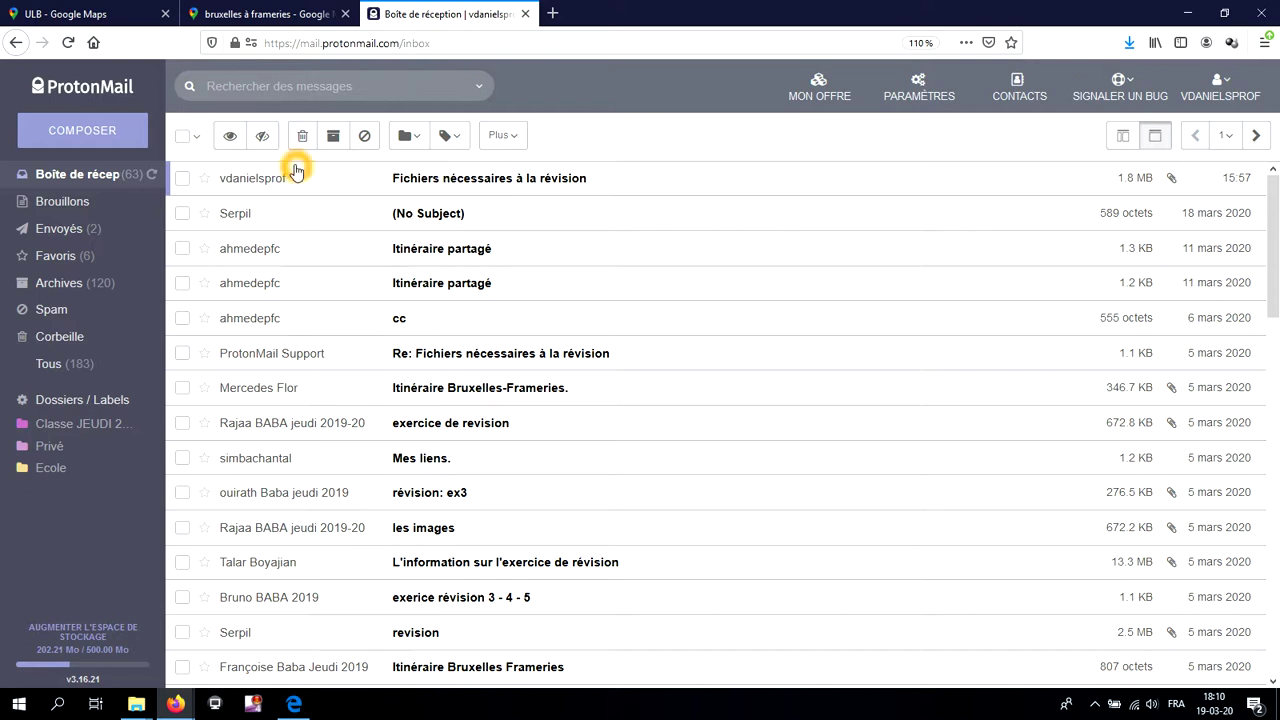
Start a new message and add the first contact suggested for "b" as its main recipient.
{"action": "left_click", "coordinate": [117, 137]}
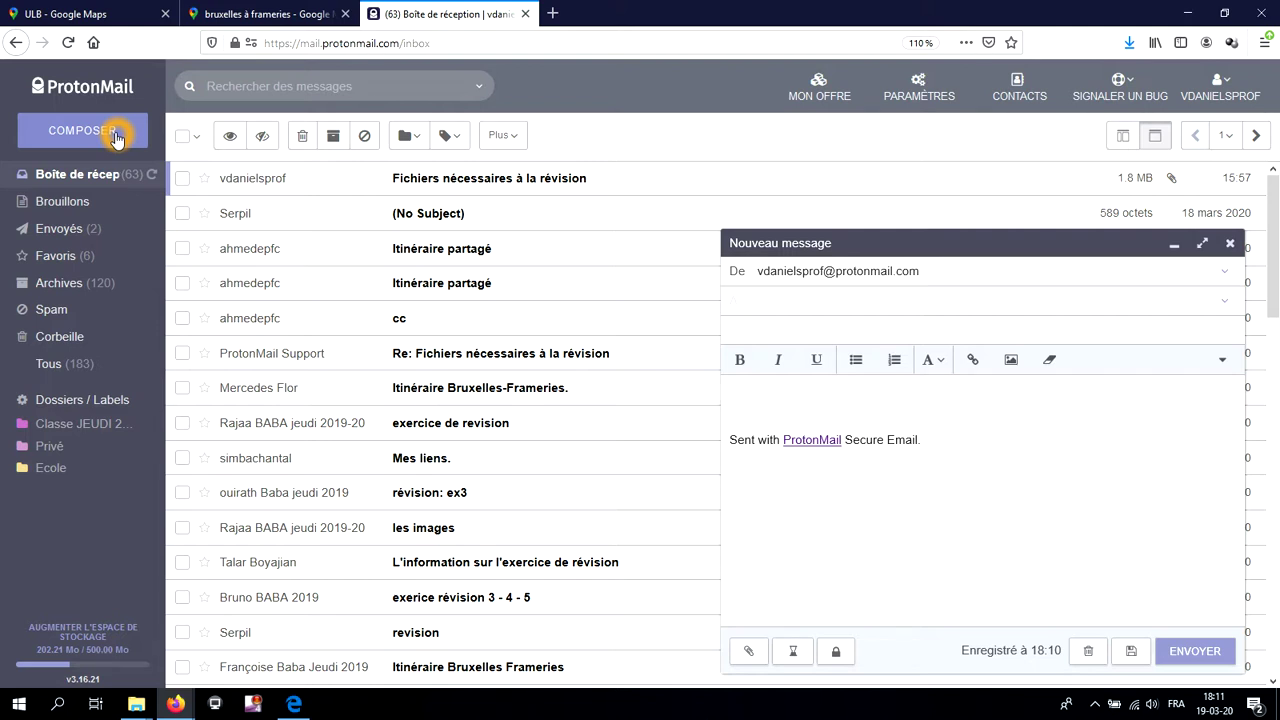
{"action": "type", "text": "b"}
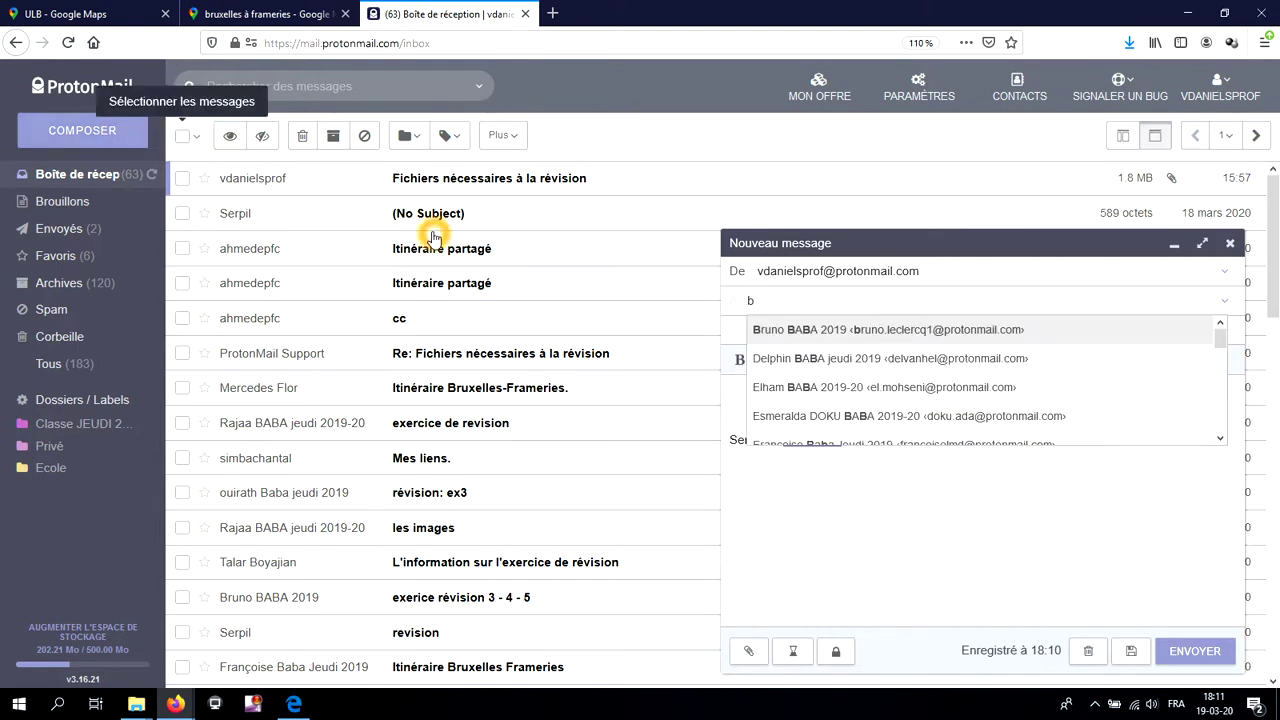
{"action": "left_click", "coordinate": [769, 331]}
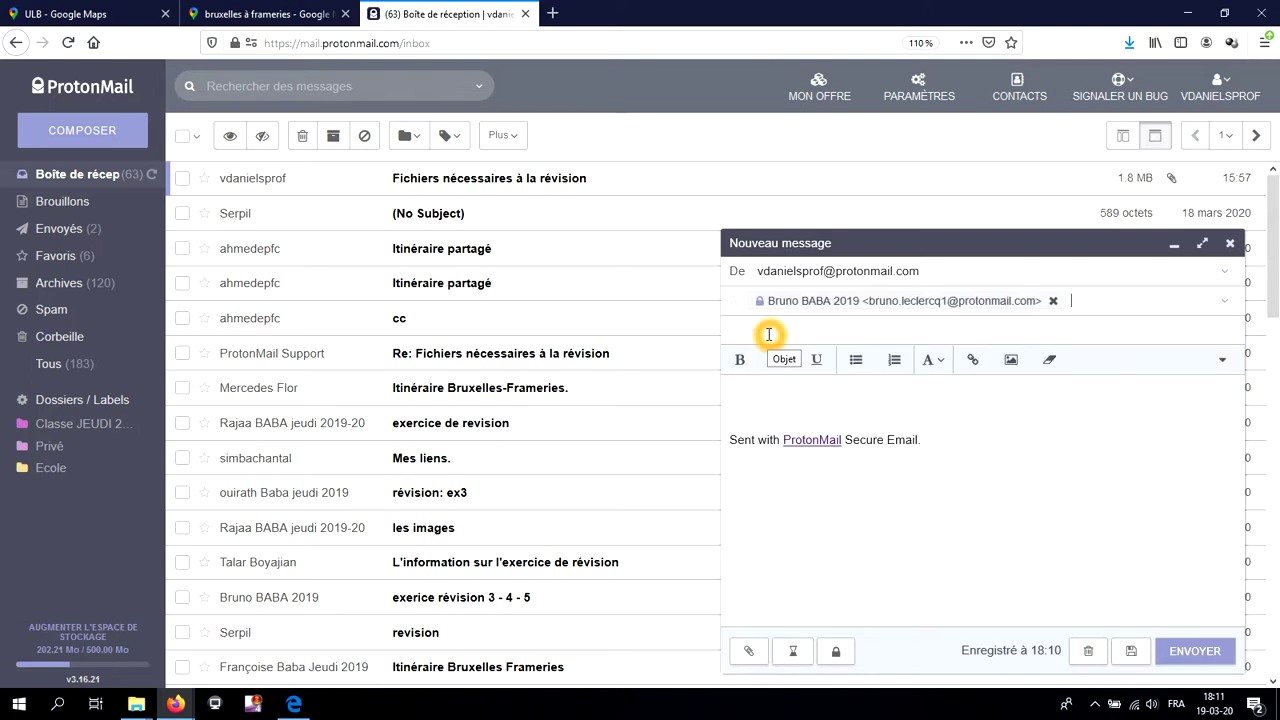
Reveal the CC and CCI fields and add the third suggested contact as the CC recipient.
{"action": "left_click", "coordinate": [1226, 305]}
{"action": "left_click", "coordinate": [1227, 308]}
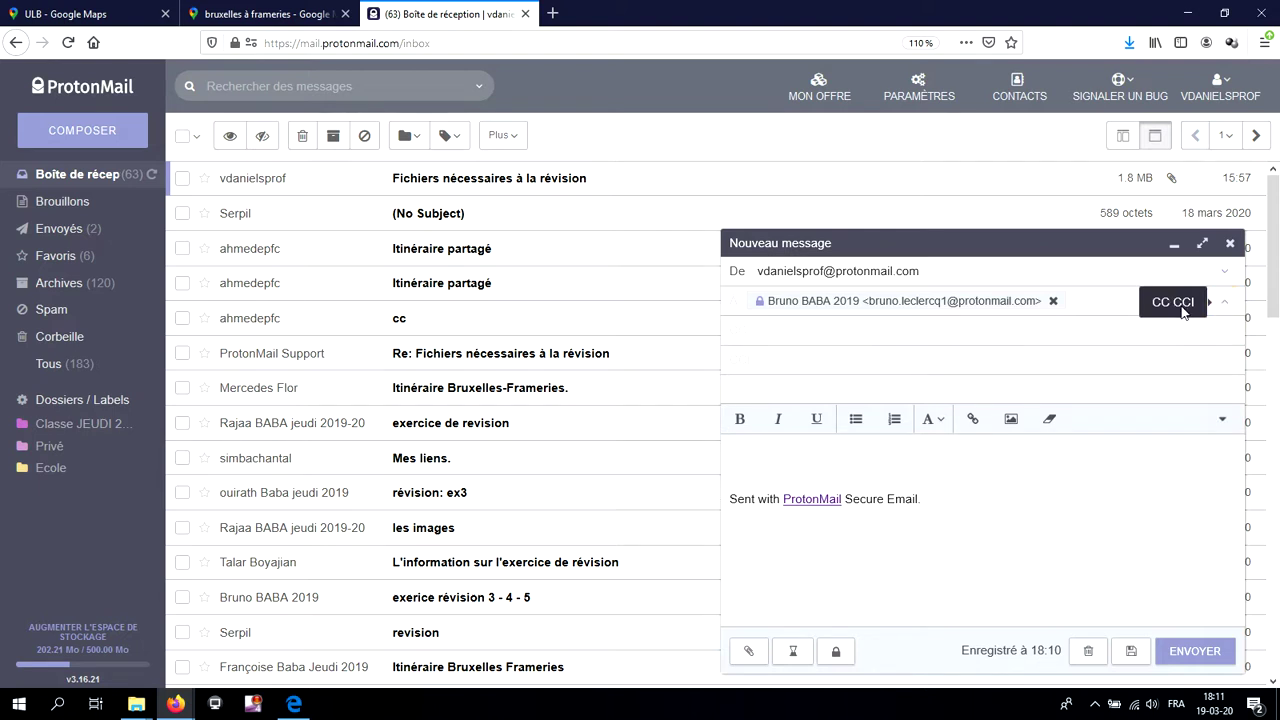
{"action": "left_click", "coordinate": [941, 326]}
{"action": "left_click", "coordinate": [941, 326]}
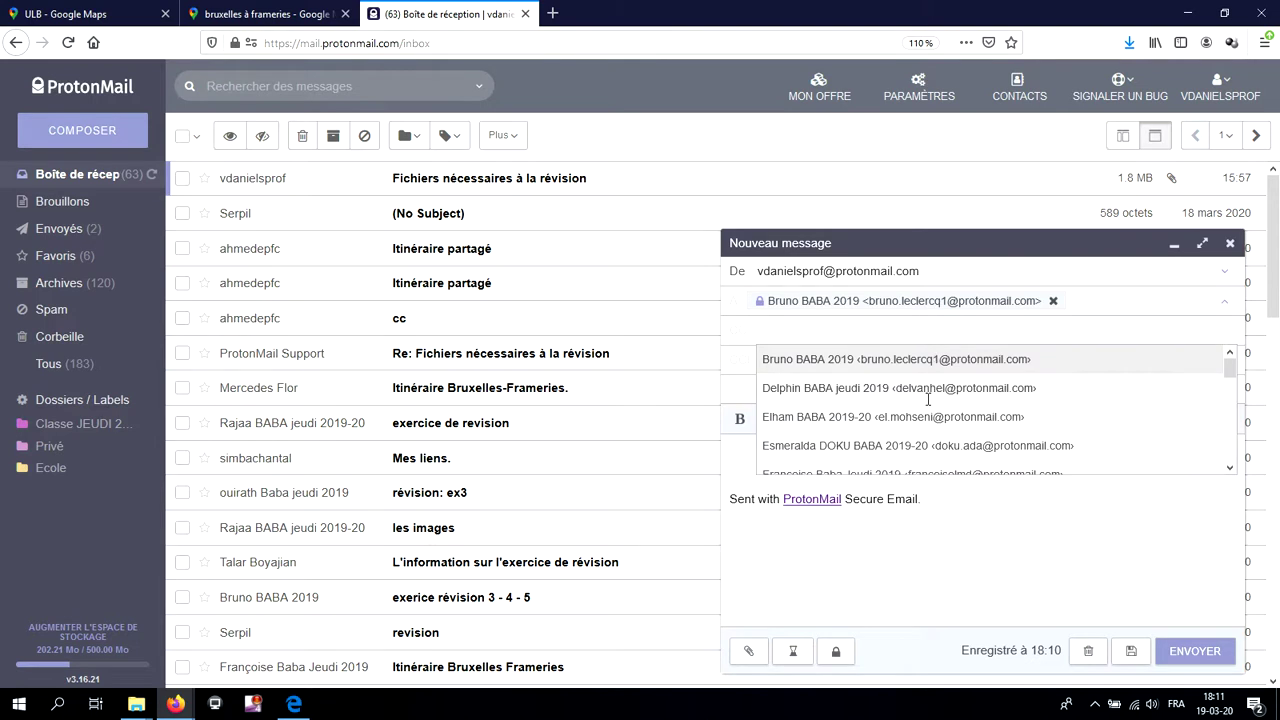
{"action": "left_click", "coordinate": [925, 417]}
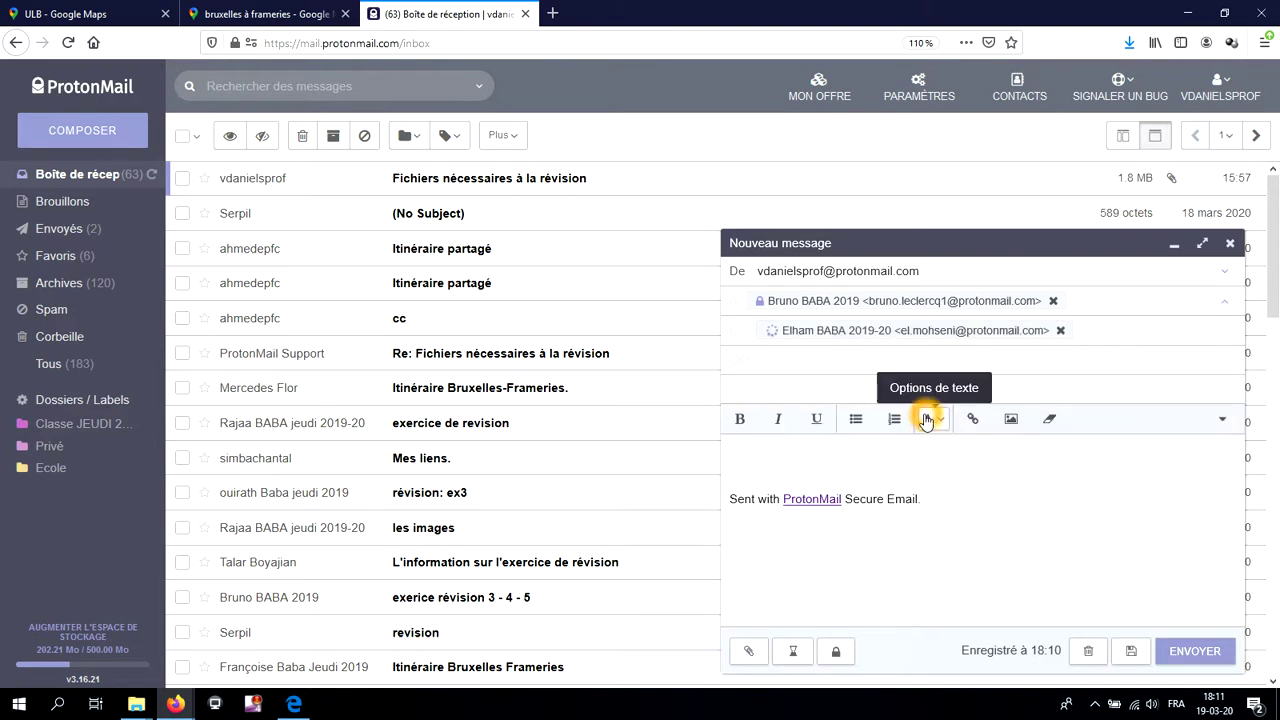
Add the second contact suggested for "va" as the message's CCI (blind copy) recipient.
{"action": "left_click", "coordinate": [865, 360]}
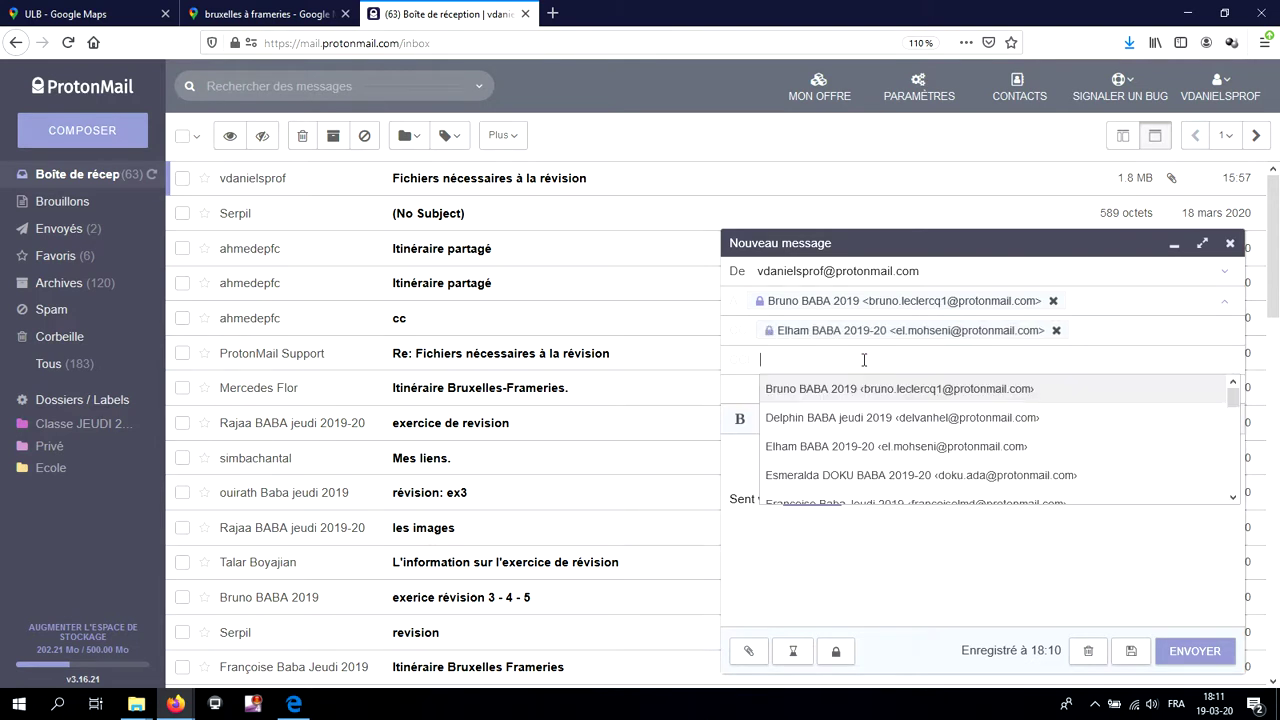
{"action": "type", "text": "v"}
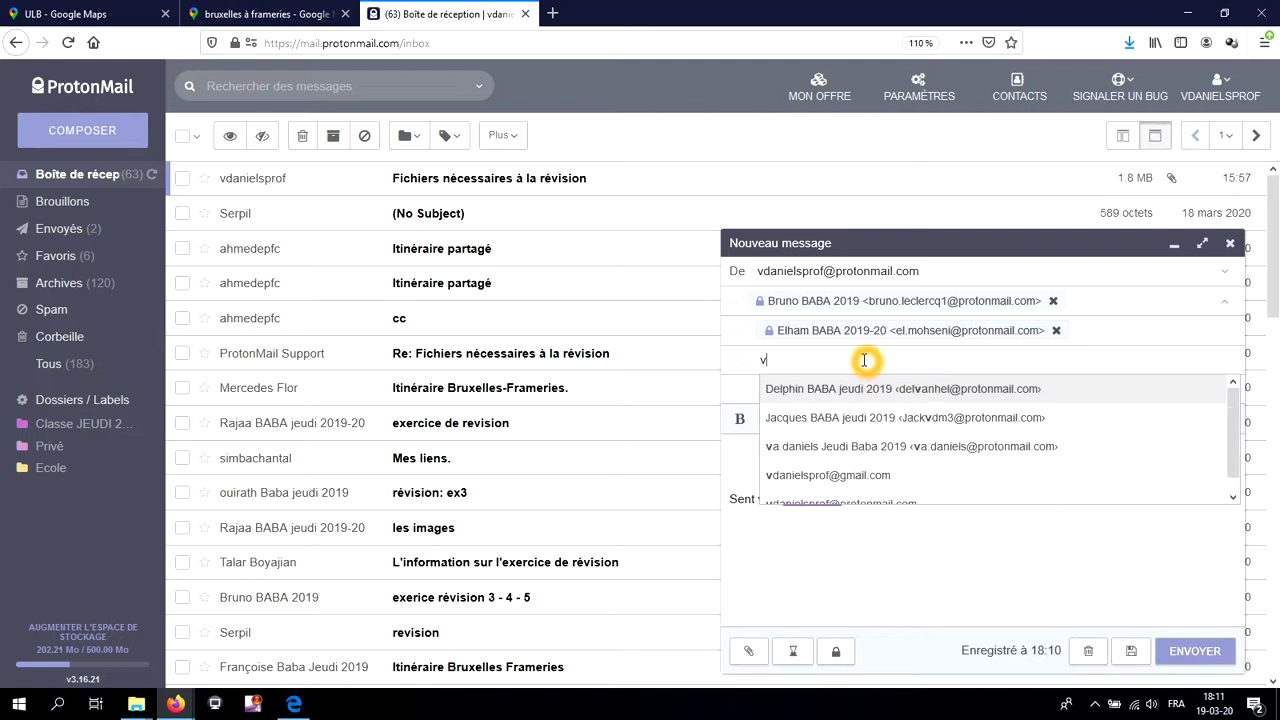
{"action": "type", "text": "ale"}
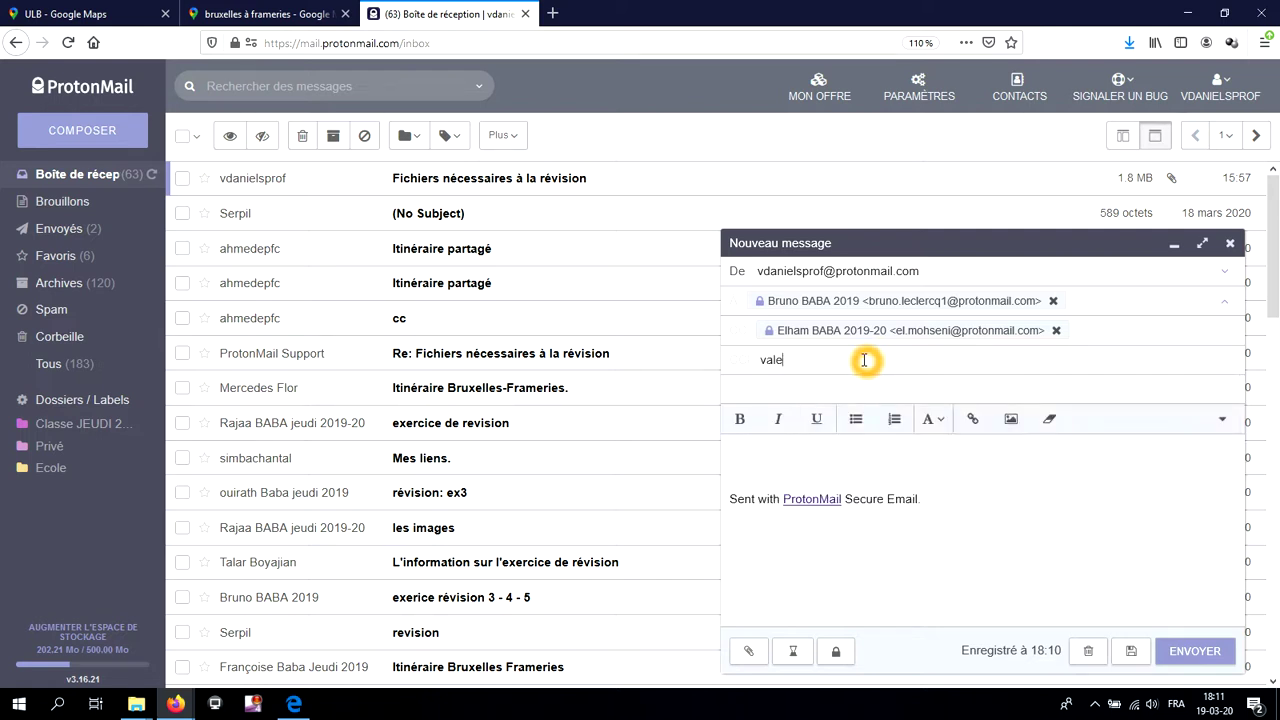
{"action": "type", "text": "r"}
{"action": "key", "text": "BackSpace"}
{"action": "key", "text": "BackSpace"}
{"action": "key", "text": "BackSpace"}
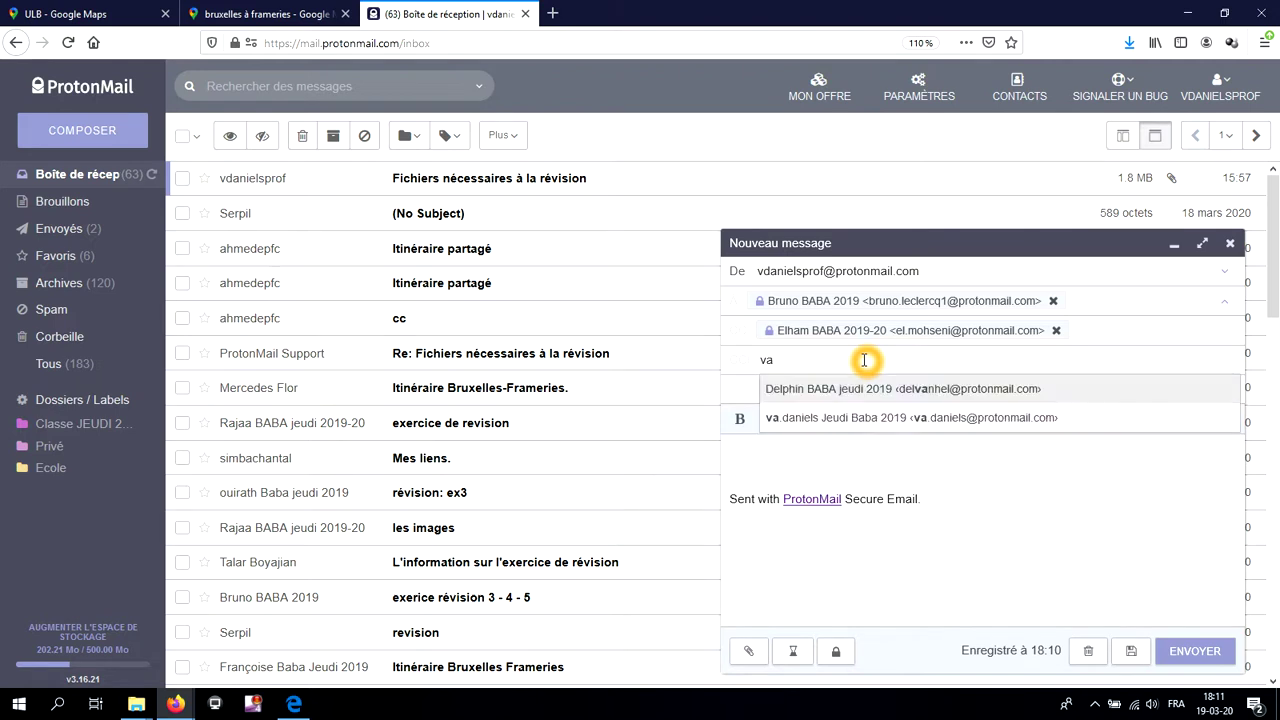
{"action": "left_click", "coordinate": [878, 418]}
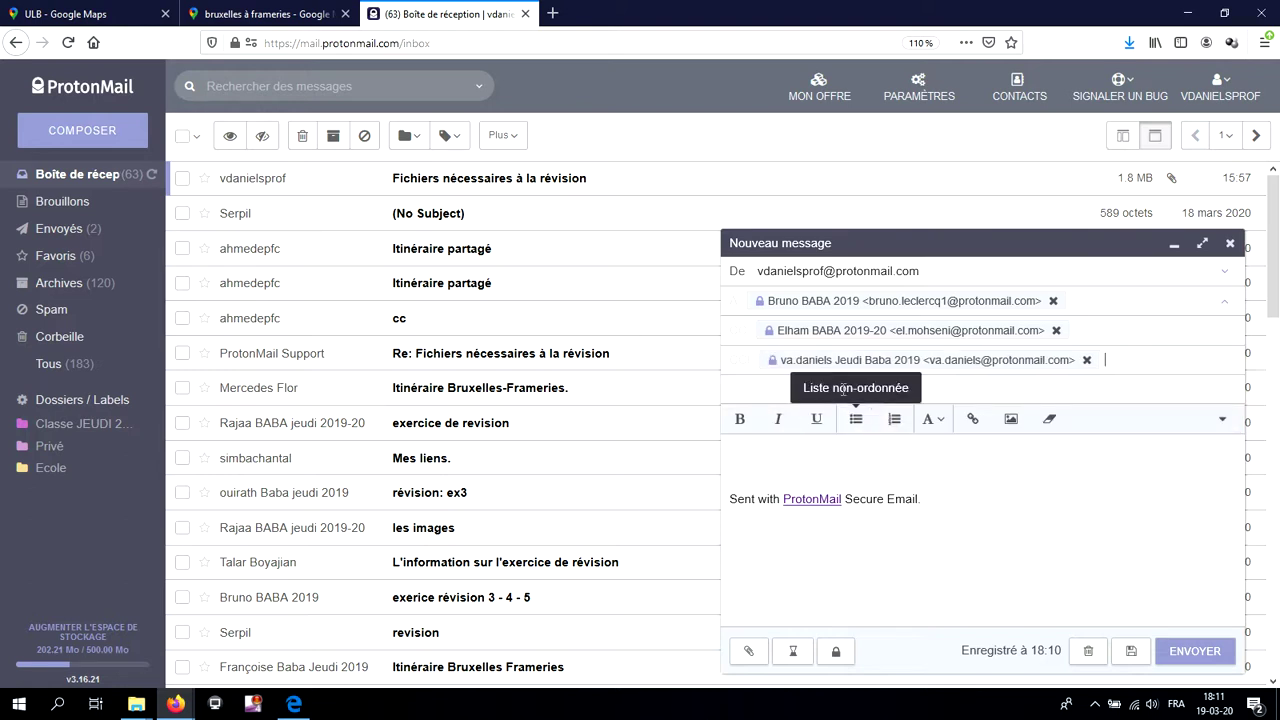
Set the message subject to "Exercice de révision Windows Internet".
{"action": "left_click", "coordinate": [761, 390]}
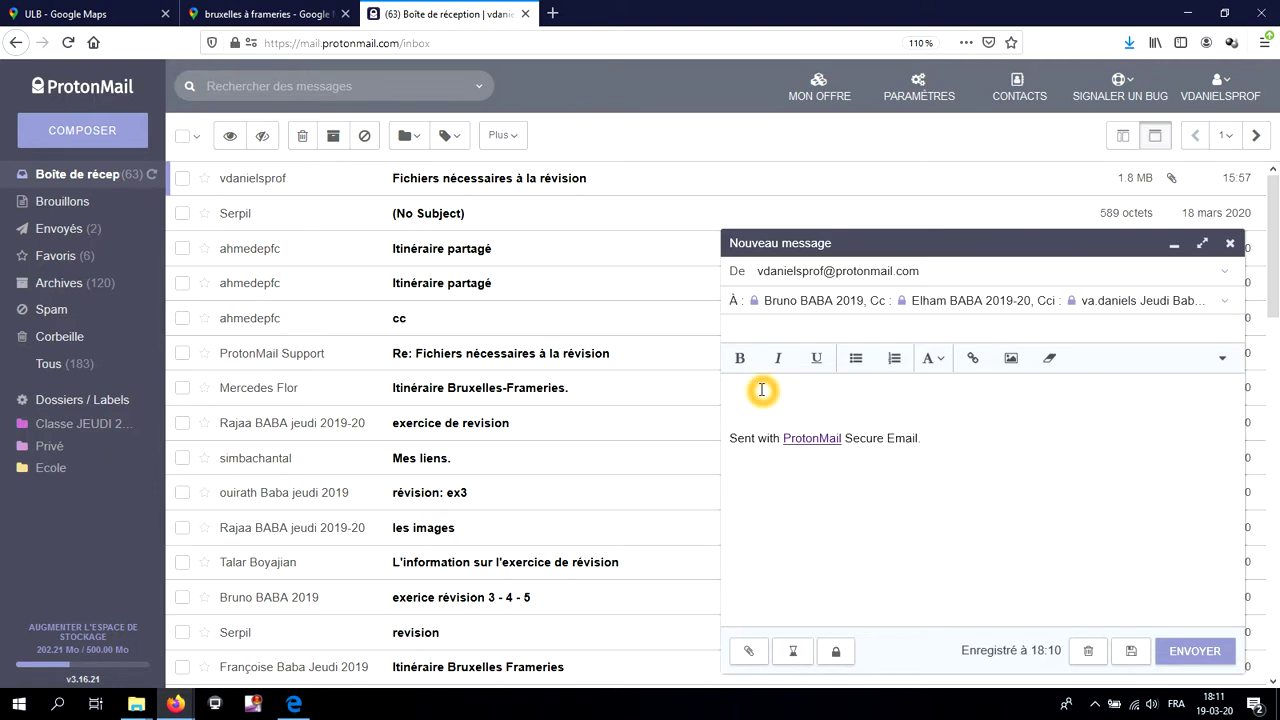
{"action": "type", "text": "Exercic"}
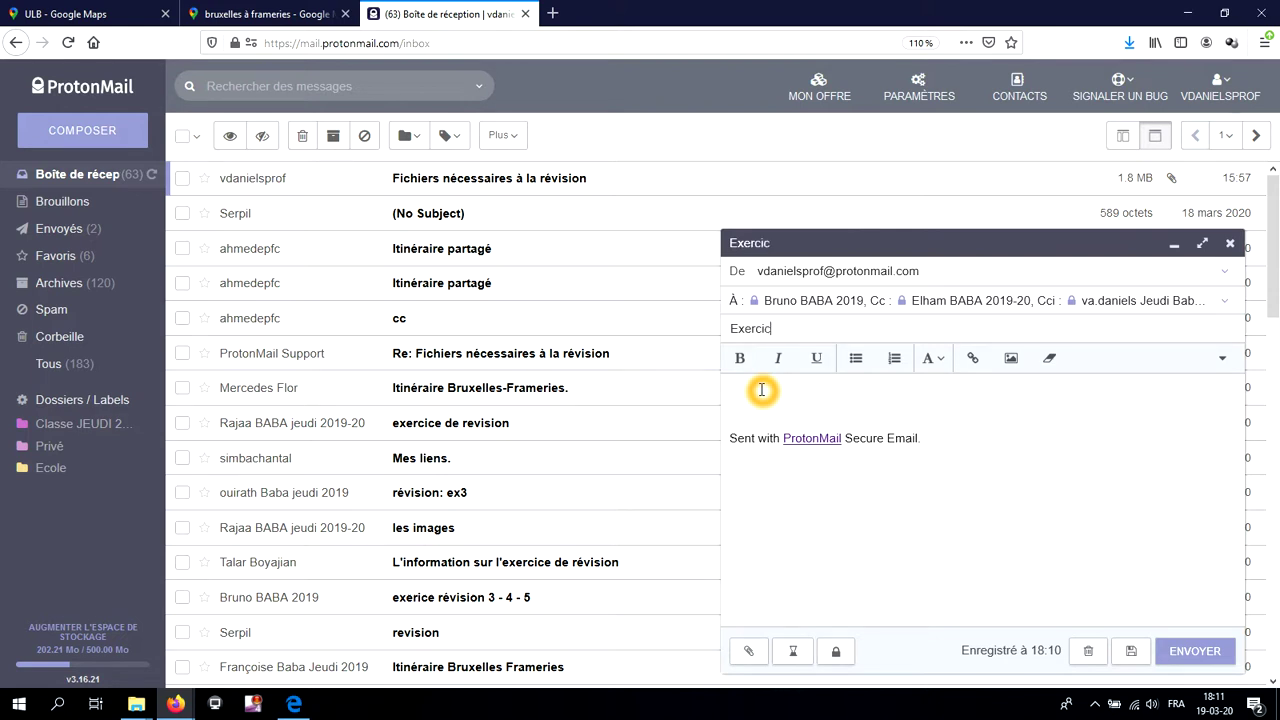
{"action": "type", "text": "e de révision W"}
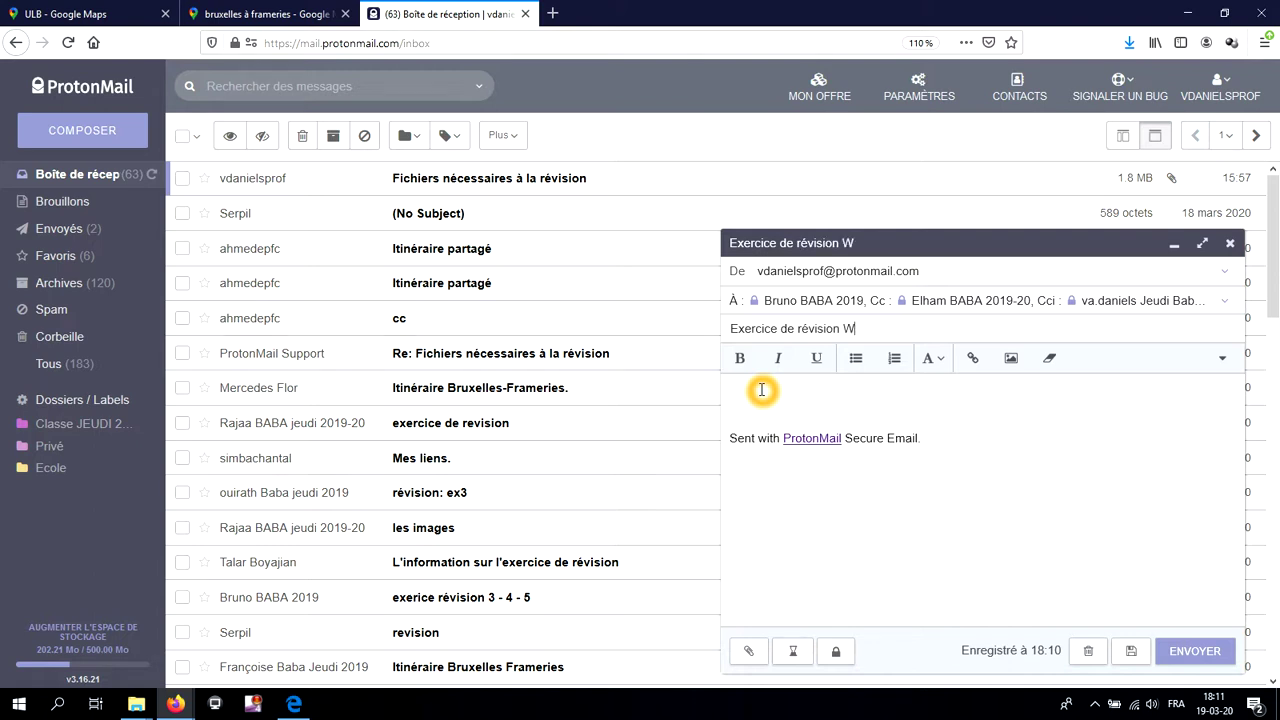
{"action": "type", "text": "indows Internet"}
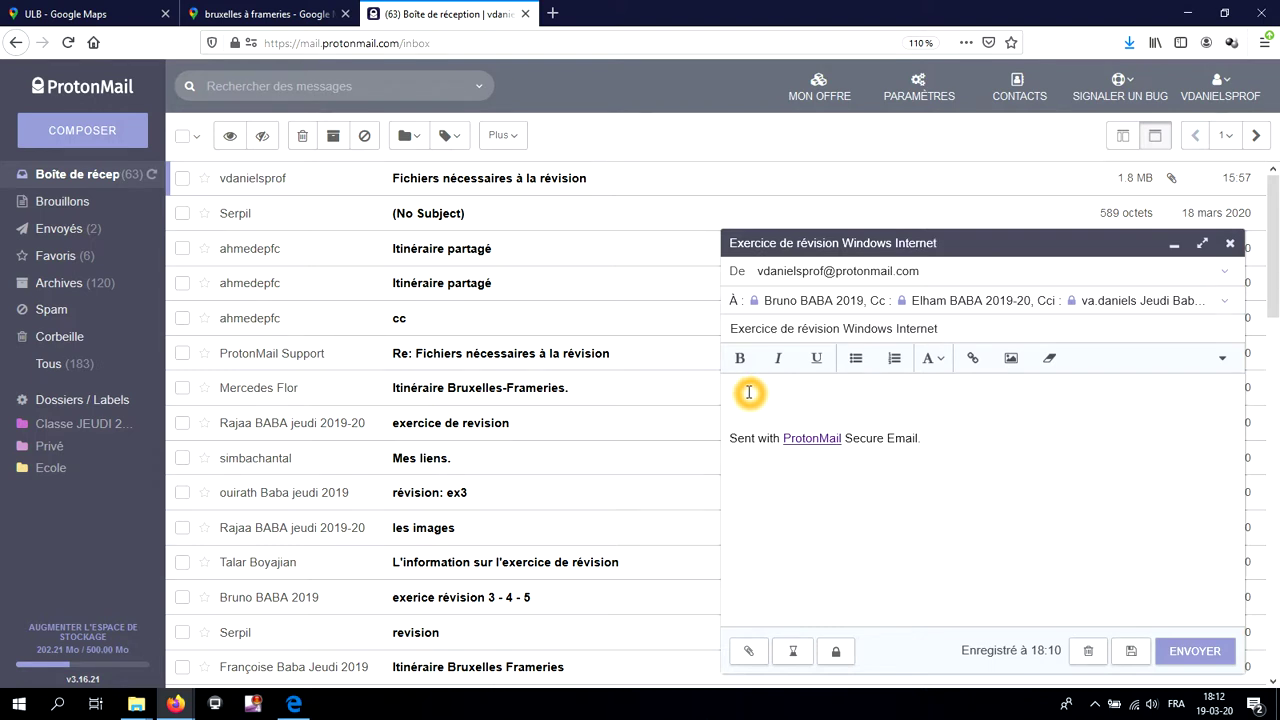
Write the greeting "Bonjour" with the recipient's first name and a comma in the message body, followed by two line breaks.
{"action": "left_click", "coordinate": [745, 392]}
{"action": "type", "text": "Bonjour "}
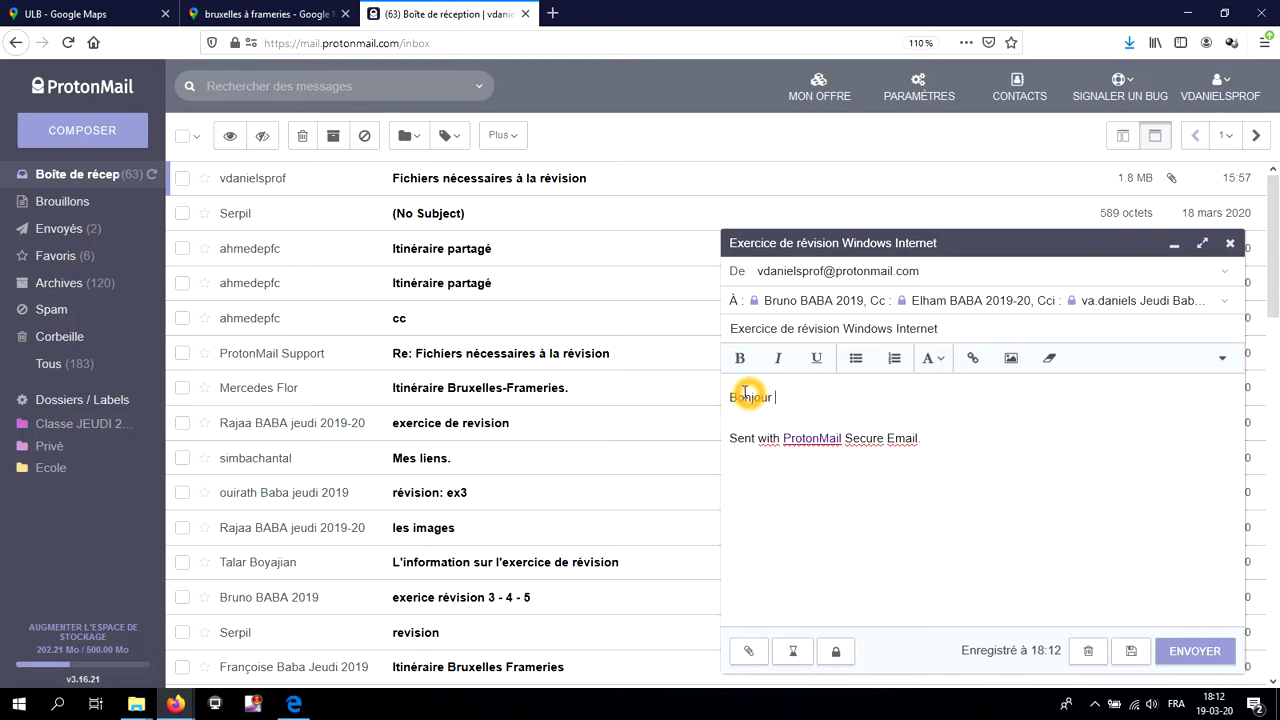
{"action": "type", "text": "Bruno,"}
{"action": "key", "text": "Return"}
{"action": "key", "text": "Return"}
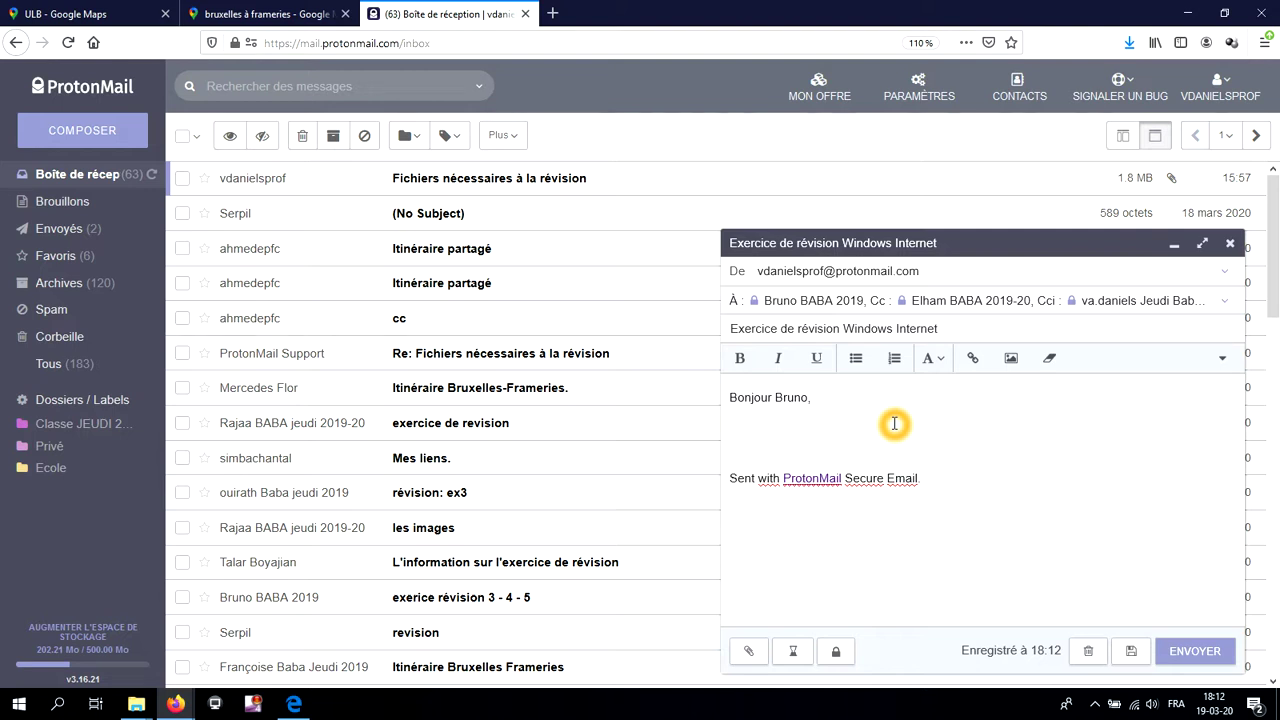
Attach "Biographie Maeterlinc en neerlandais.pdf" and "lion des FLANDRES.png" from the Région Flamande folder to the message.
{"action": "left_click", "coordinate": [749, 651]}
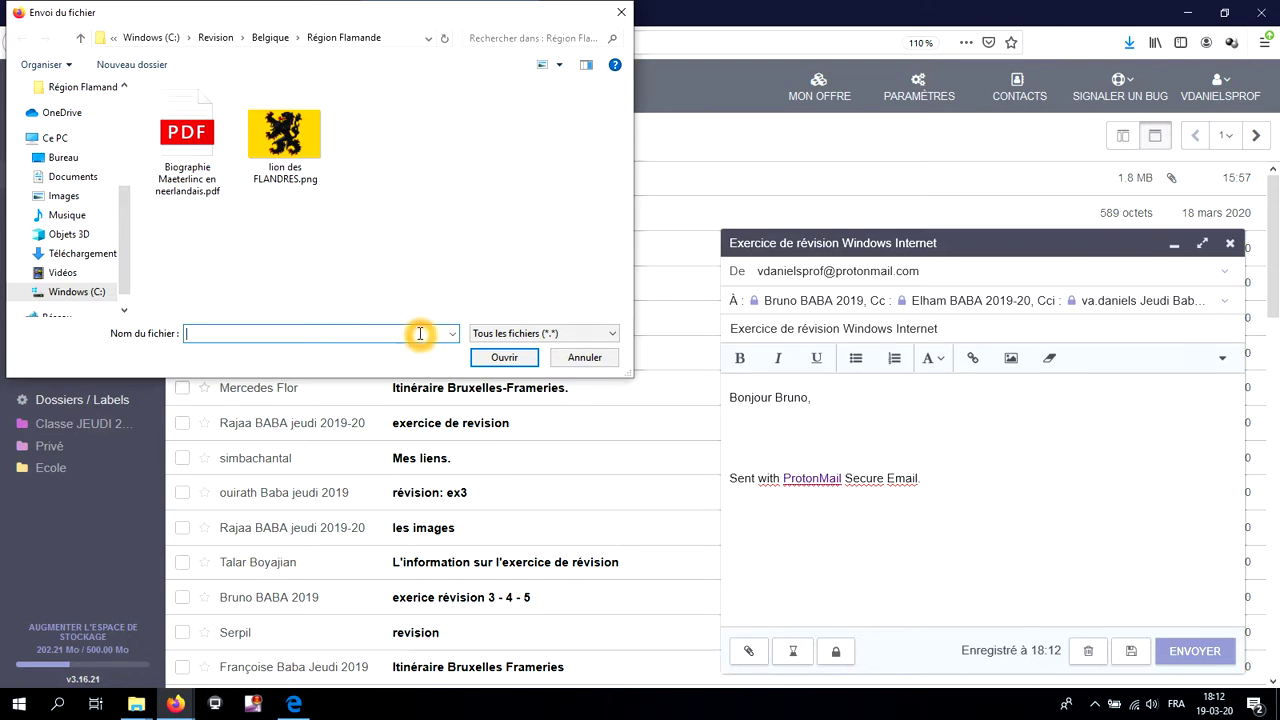
{"action": "left_click", "coordinate": [182, 145]}
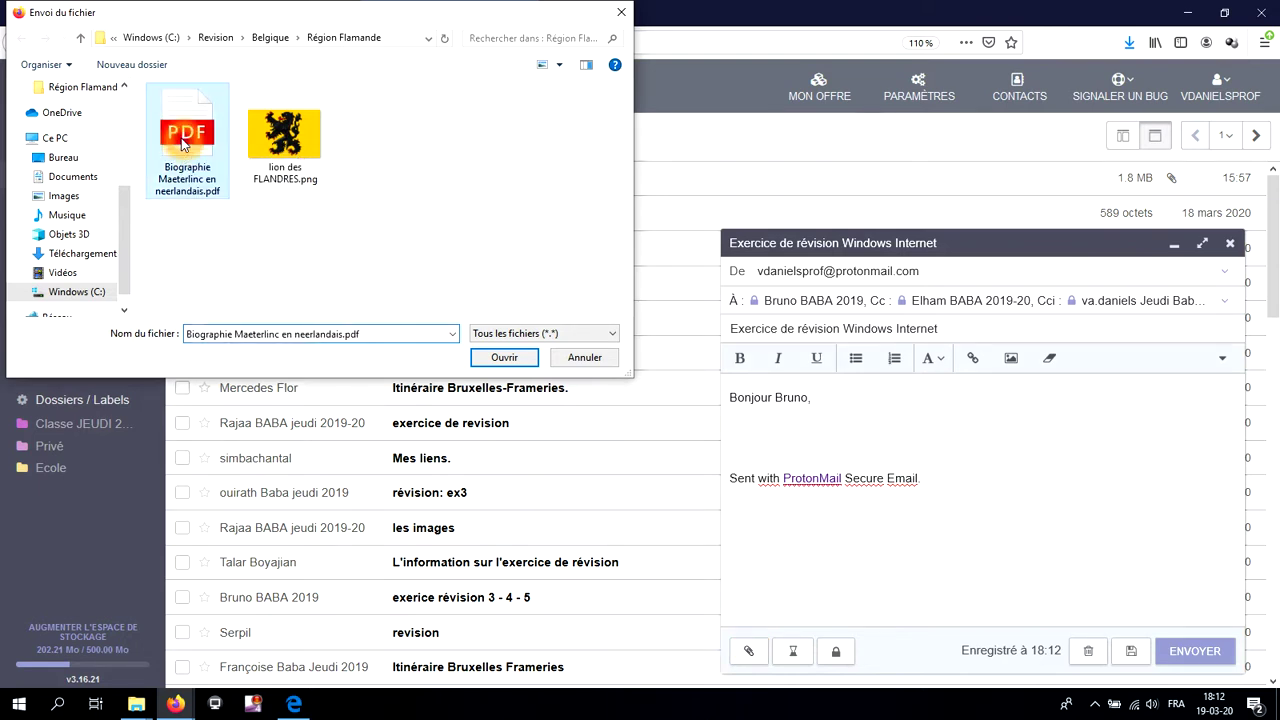
{"action": "left_click", "coordinate": [268, 140]}
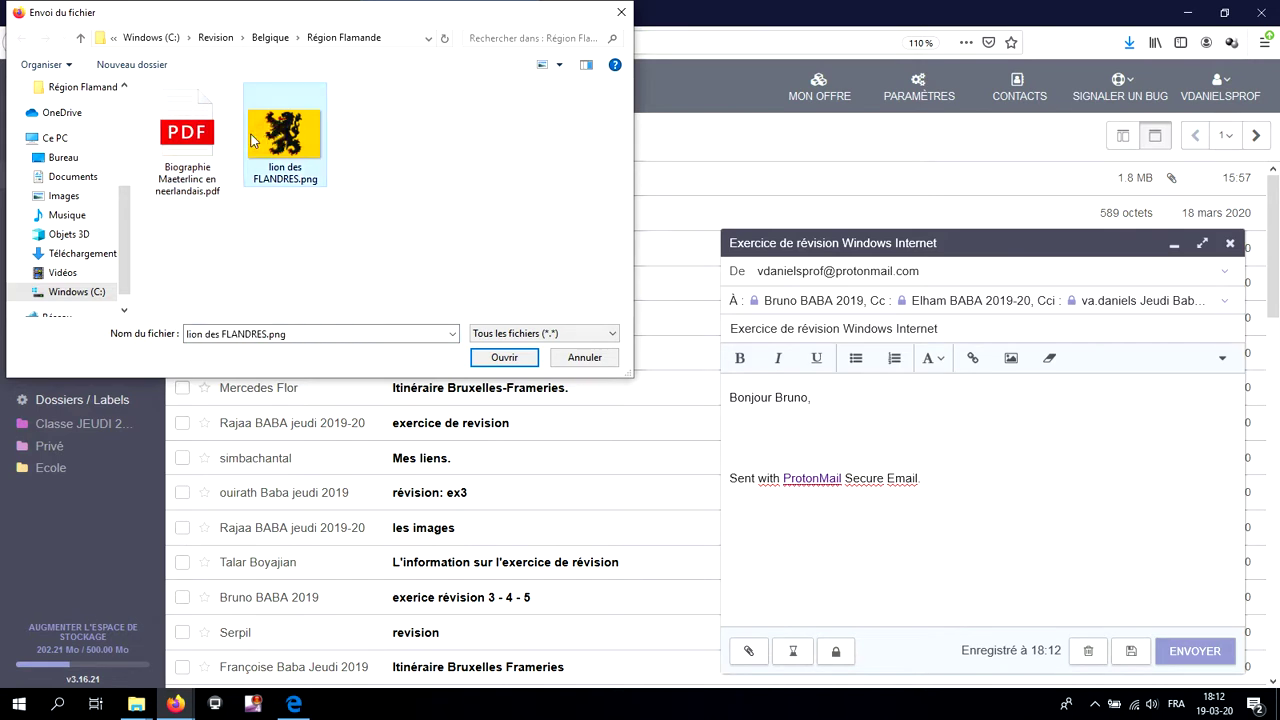
{"action": "left_click", "coordinate": [203, 138]}
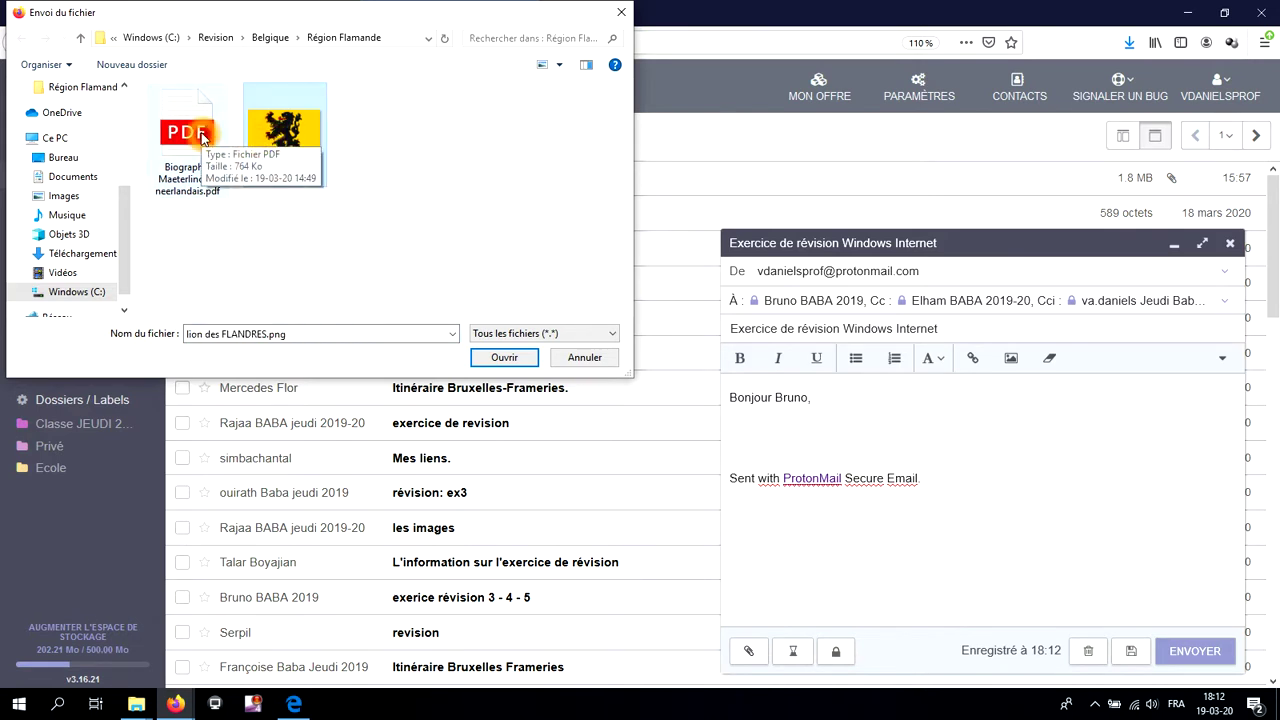
{"action": "left_click", "coordinate": [203, 138], "text": "ctrl"}
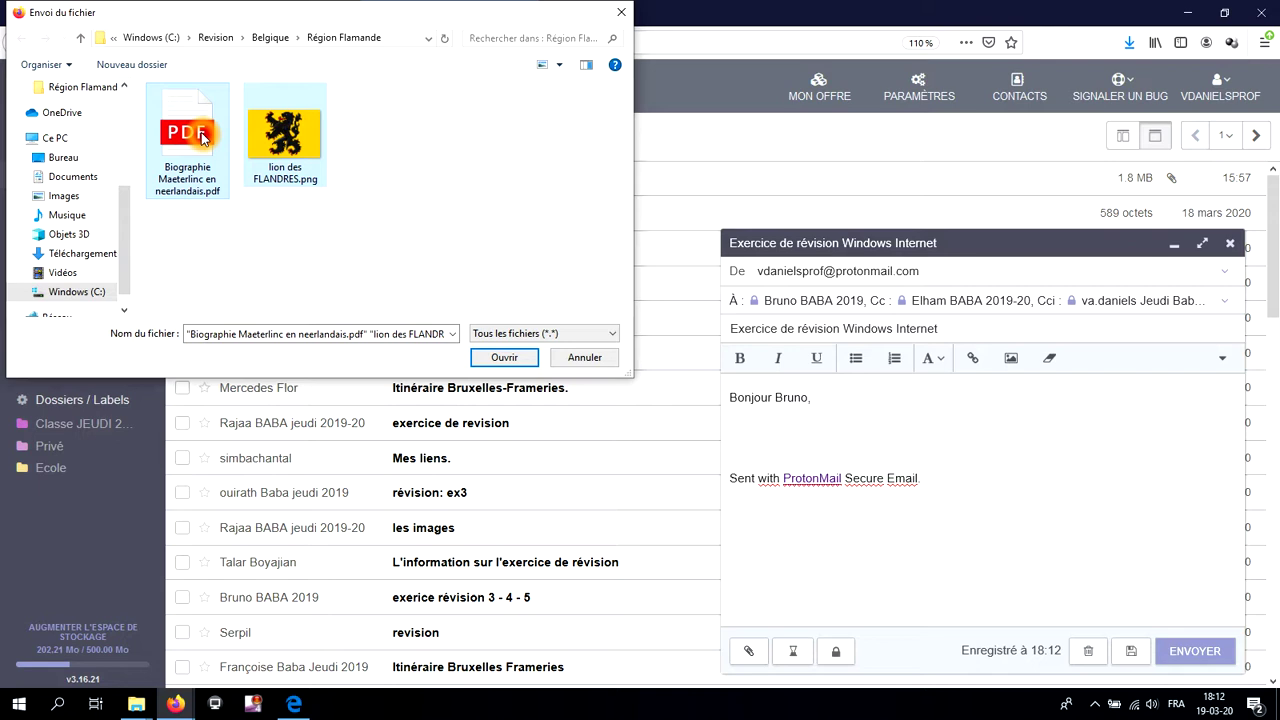
{"action": "left_click", "coordinate": [517, 362]}
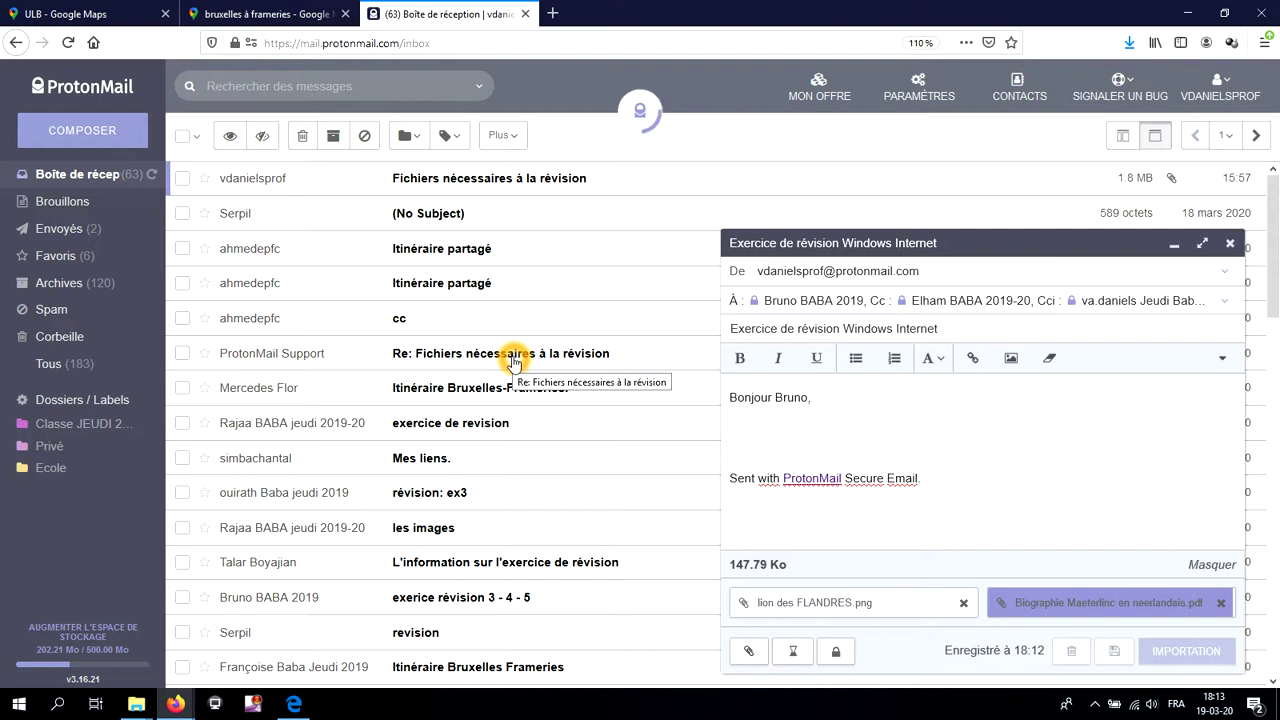
{"action": "left_click", "coordinate": [779, 489]}
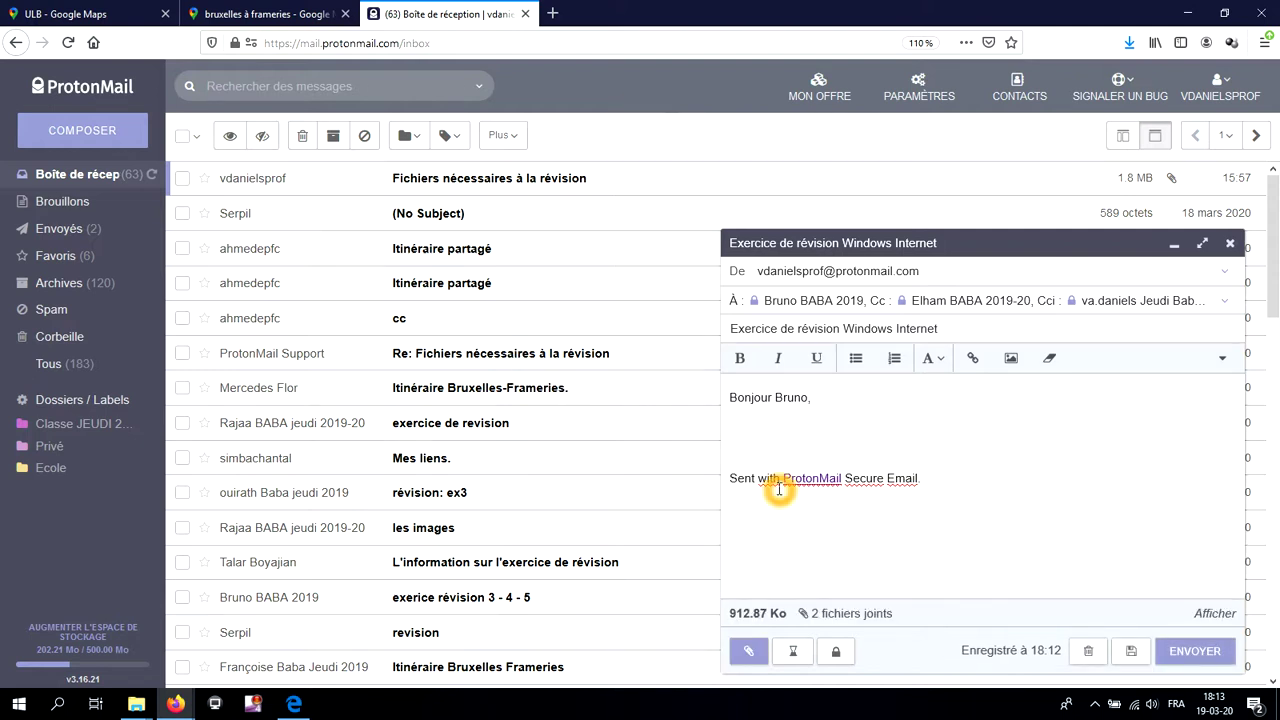
{"action": "left_click", "coordinate": [894, 444]}
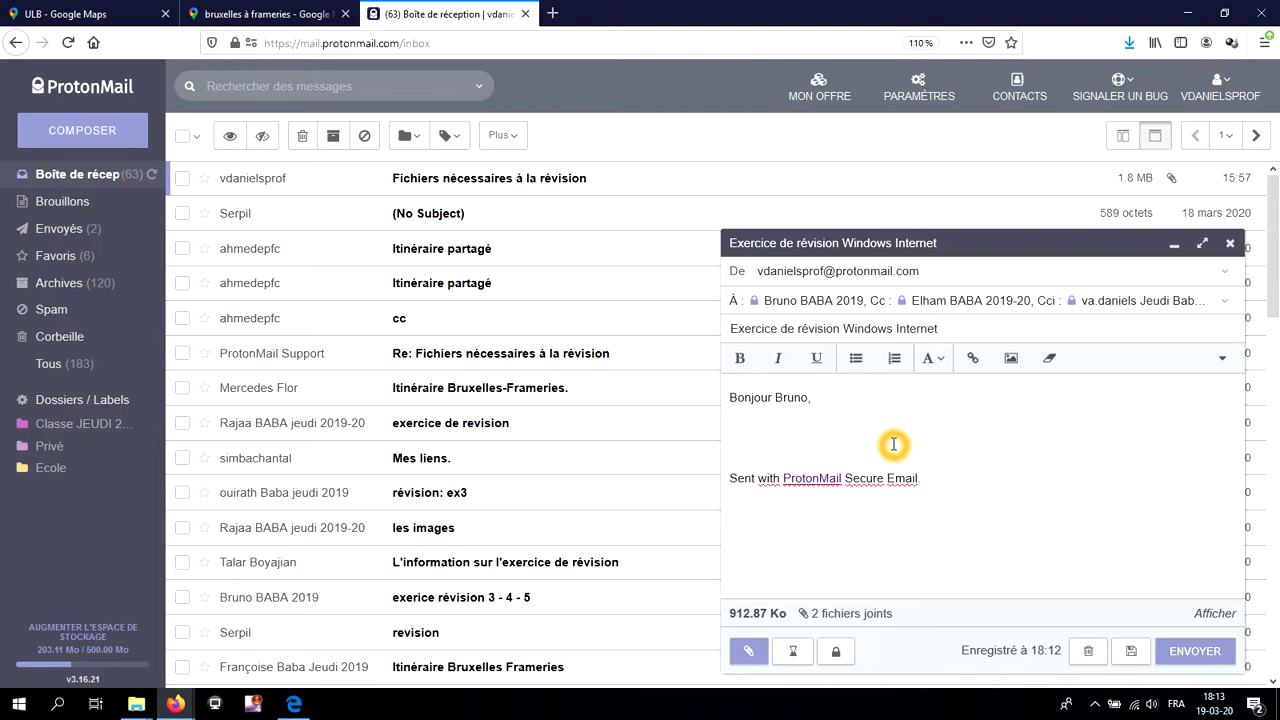
{"action": "left_click", "coordinate": [826, 494]}
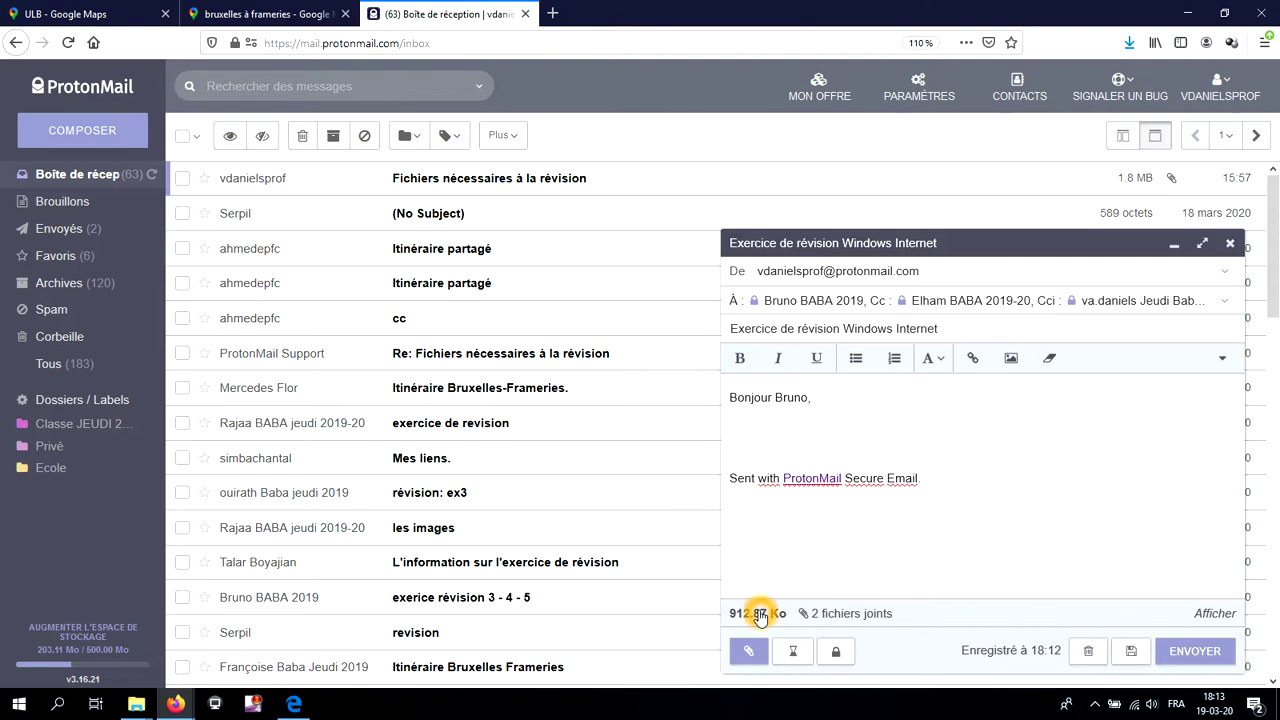
Add the atomium JPG image from the Belgique > Bruxelles Capitale folder to the message as an attachment rather than embedded.
{"action": "left_click", "coordinate": [750, 652]}
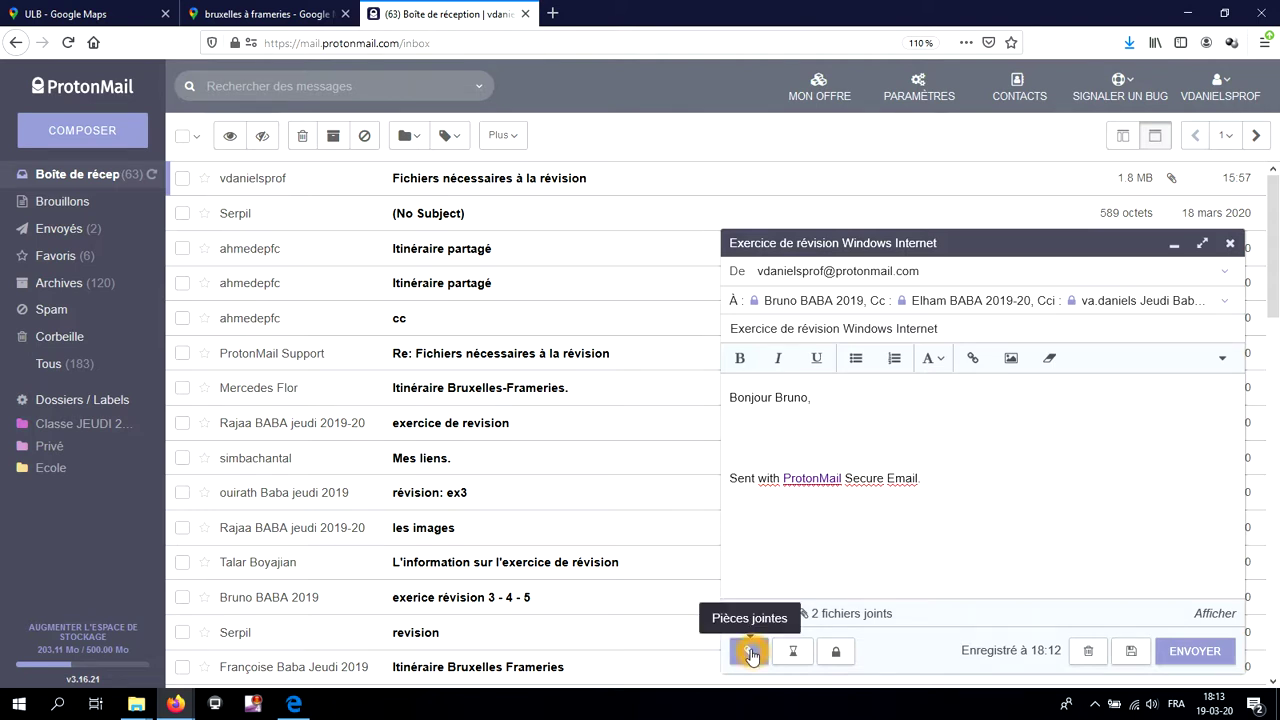
{"action": "left_click", "coordinate": [751, 653]}
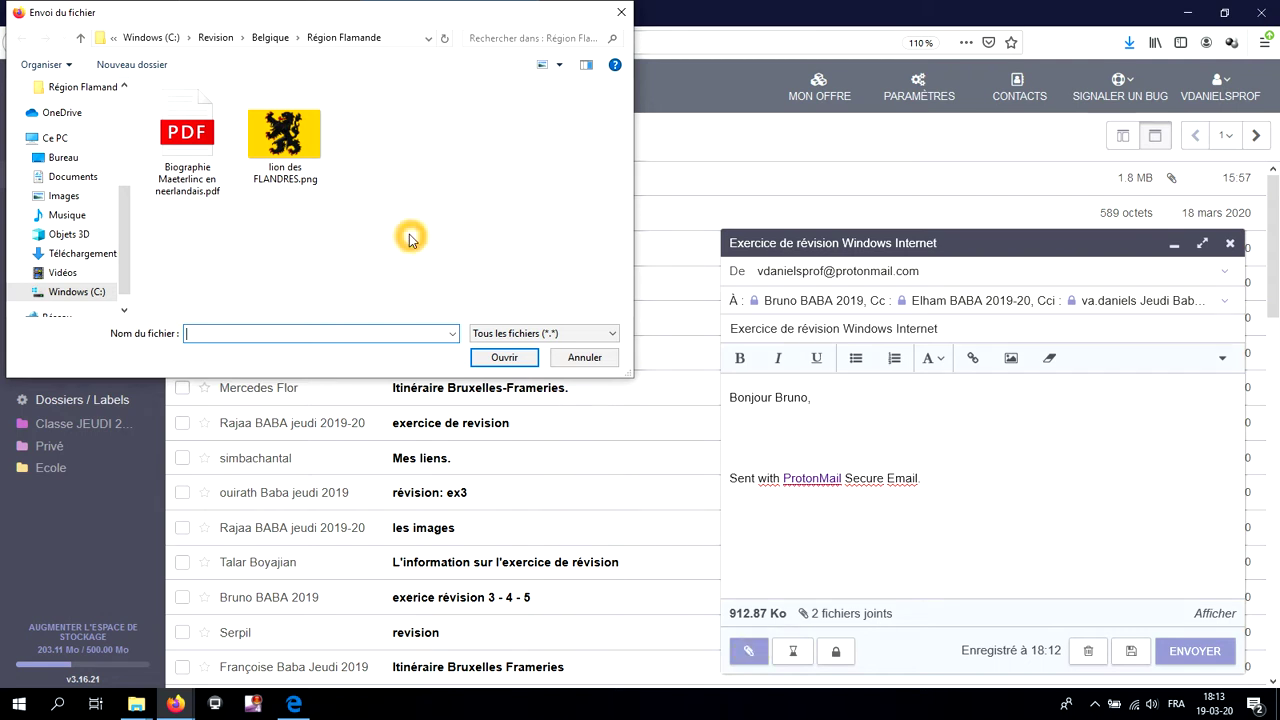
{"action": "left_click", "coordinate": [270, 40]}
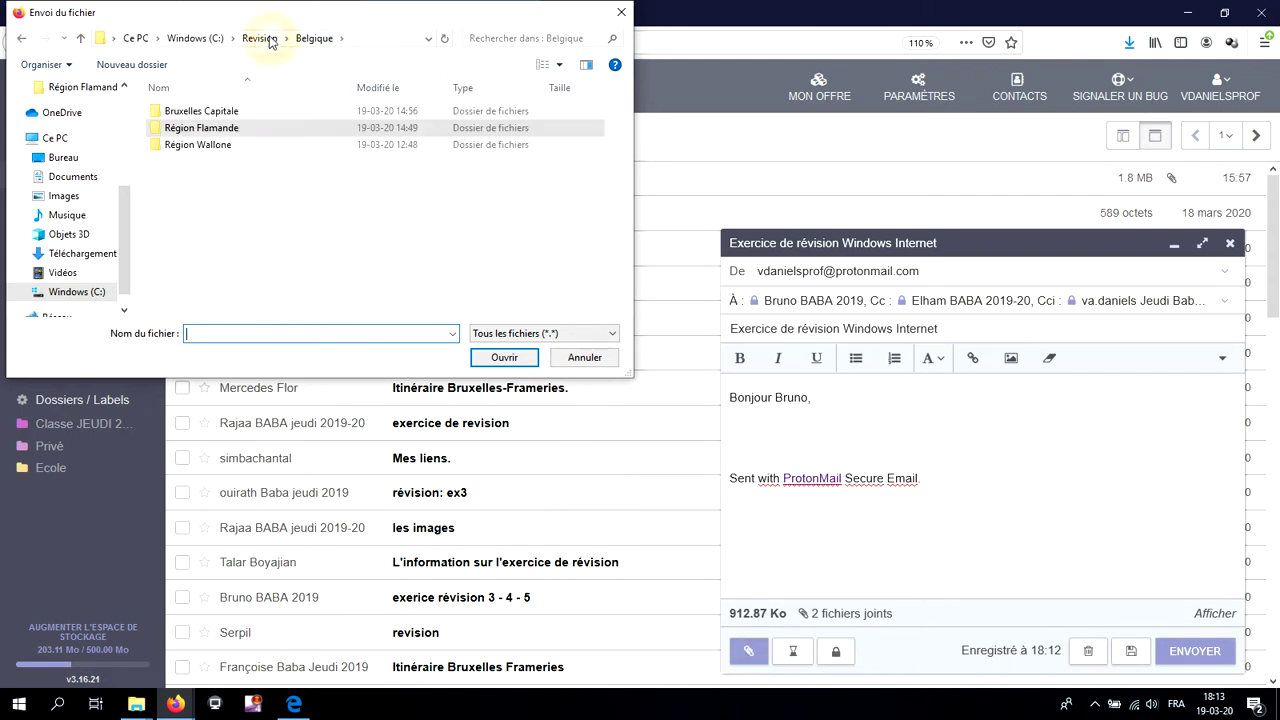
{"action": "double_click", "coordinate": [222, 112]}
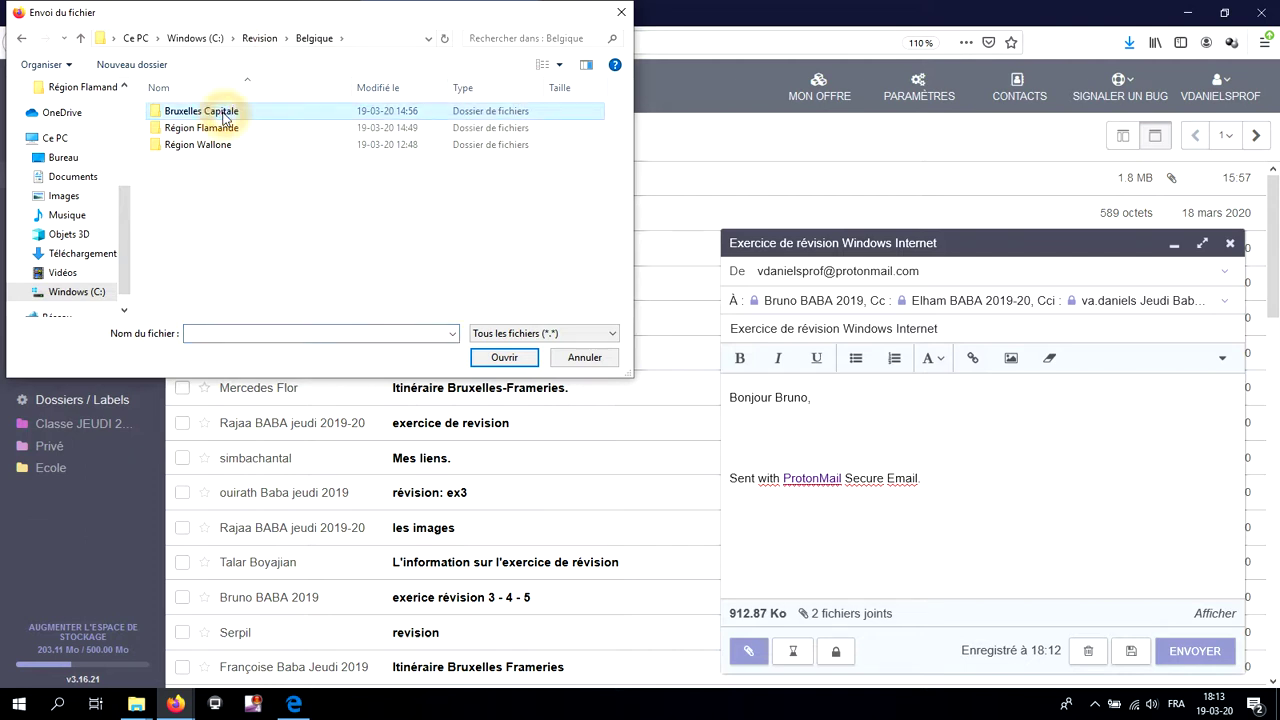
{"action": "left_click", "coordinate": [193, 122]}
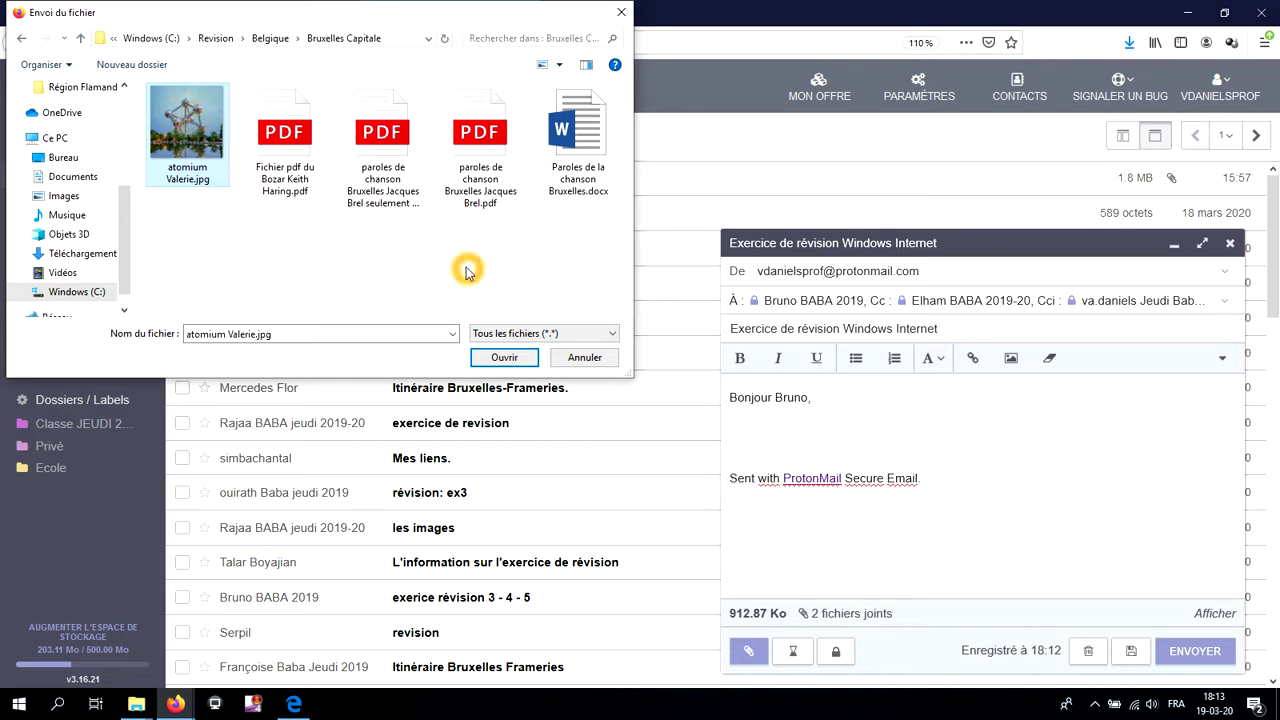
{"action": "left_click", "coordinate": [500, 359]}
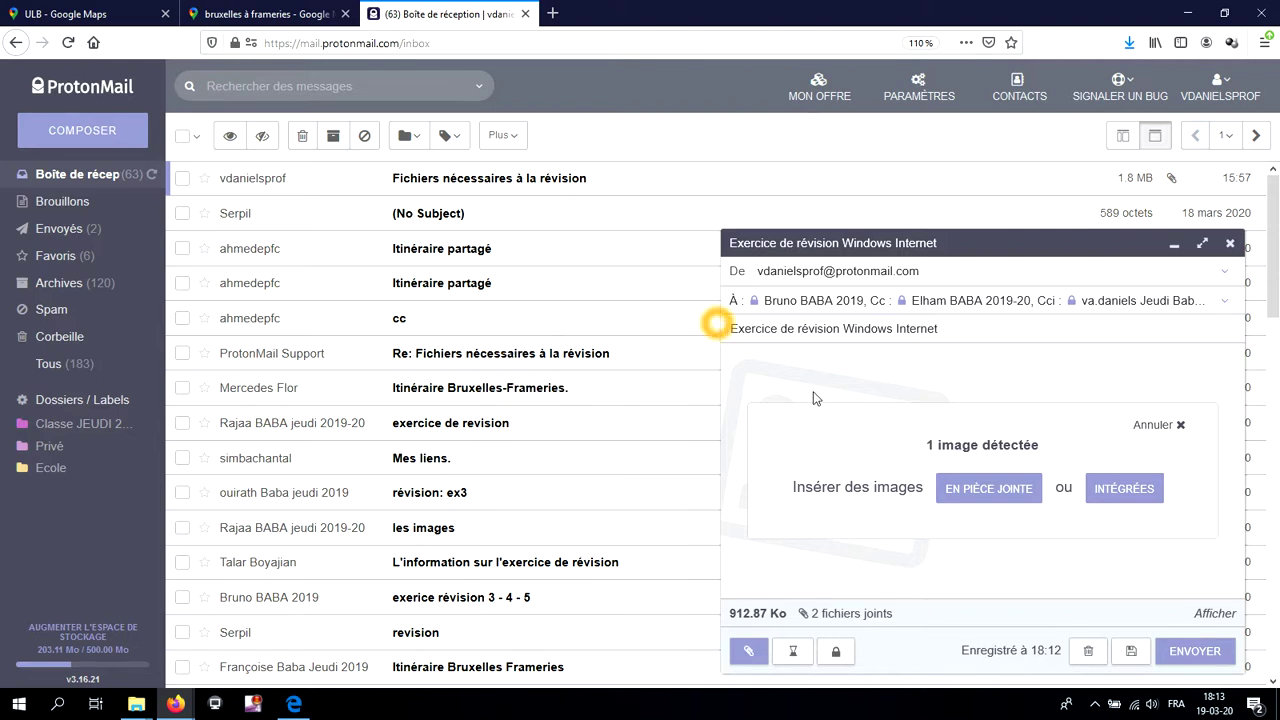
{"action": "left_click", "coordinate": [1014, 500]}
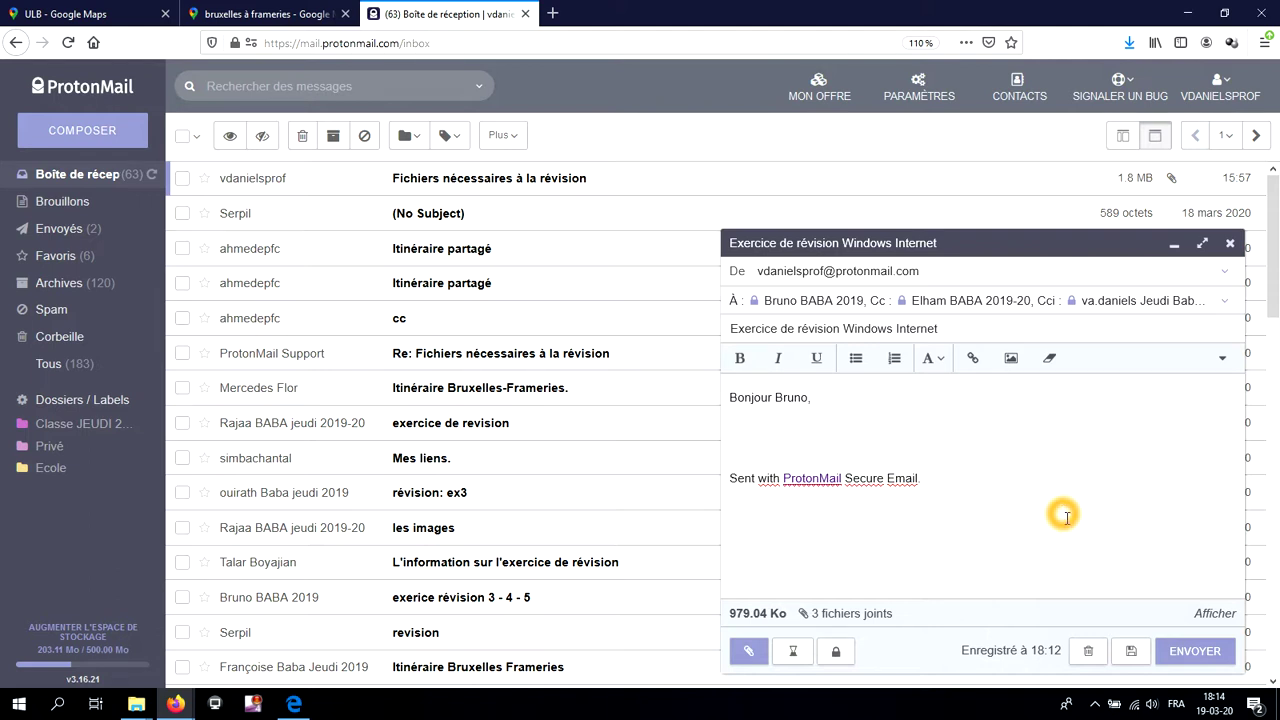
Save the message as a draft and show the Brouillons folder to check that it is stored there.
{"action": "left_click", "coordinate": [1130, 652]}
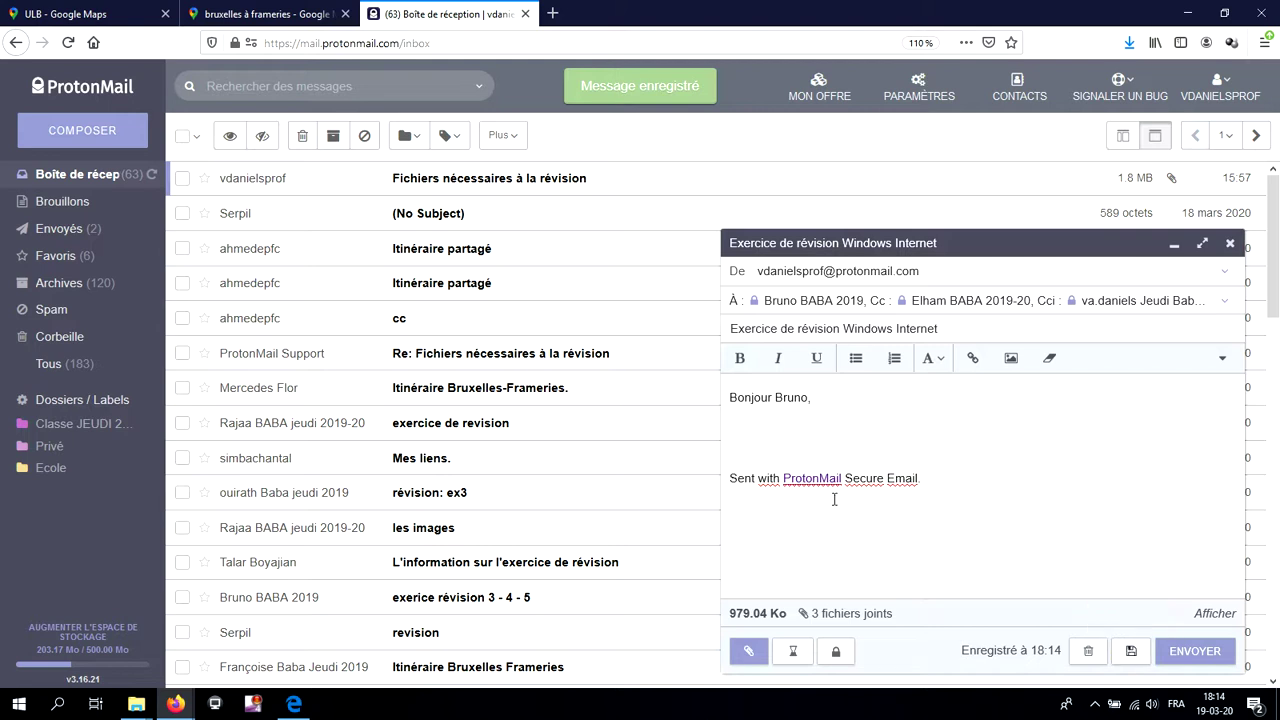
{"action": "left_click", "coordinate": [79, 206]}
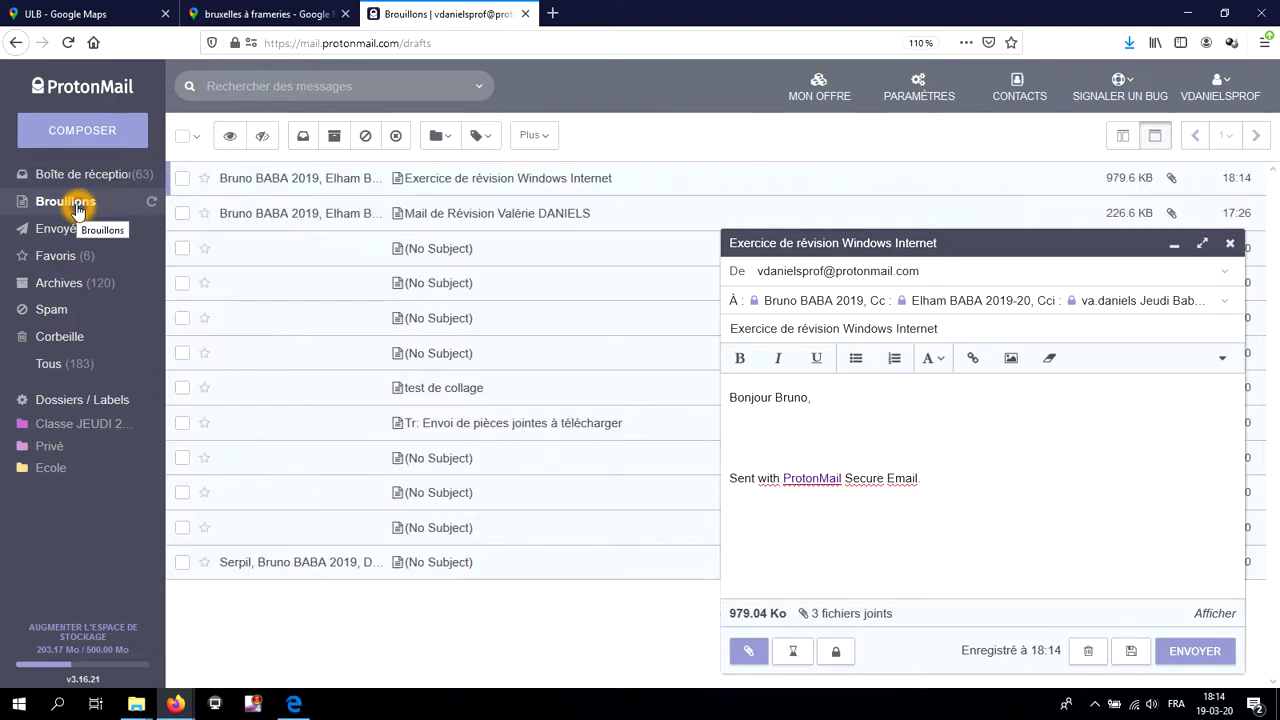
{"action": "left_click", "coordinate": [78, 208]}
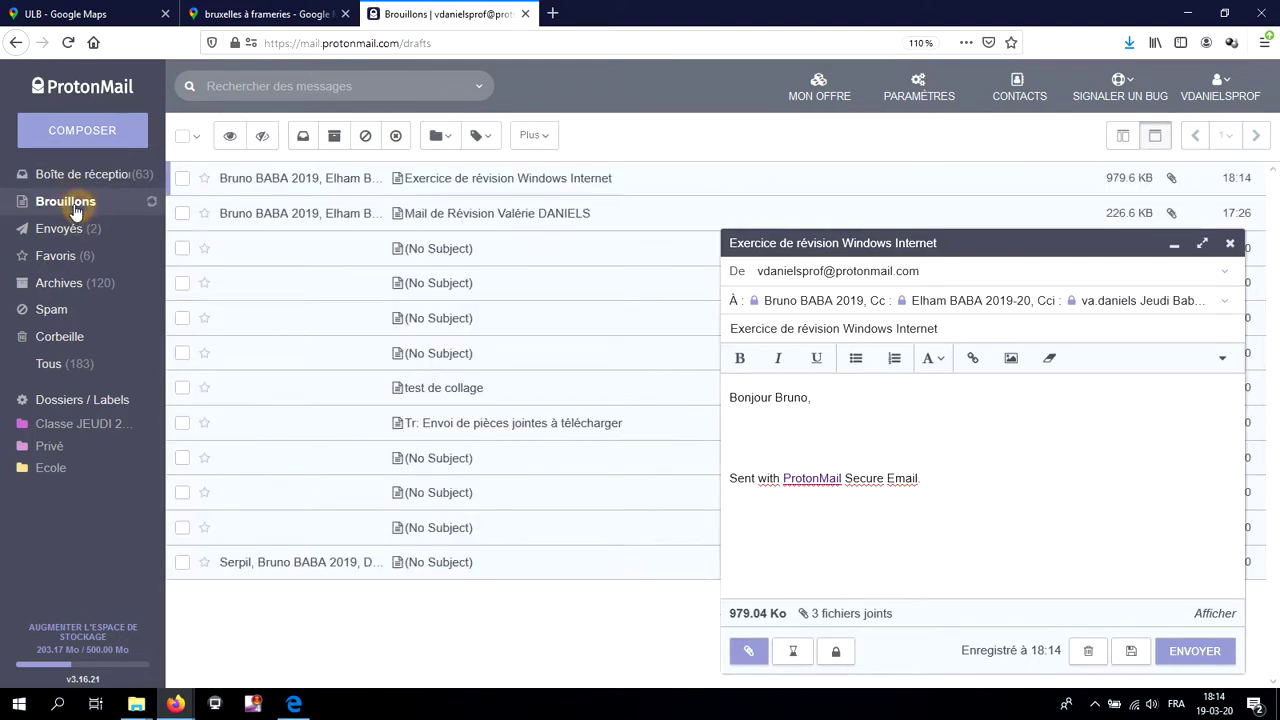